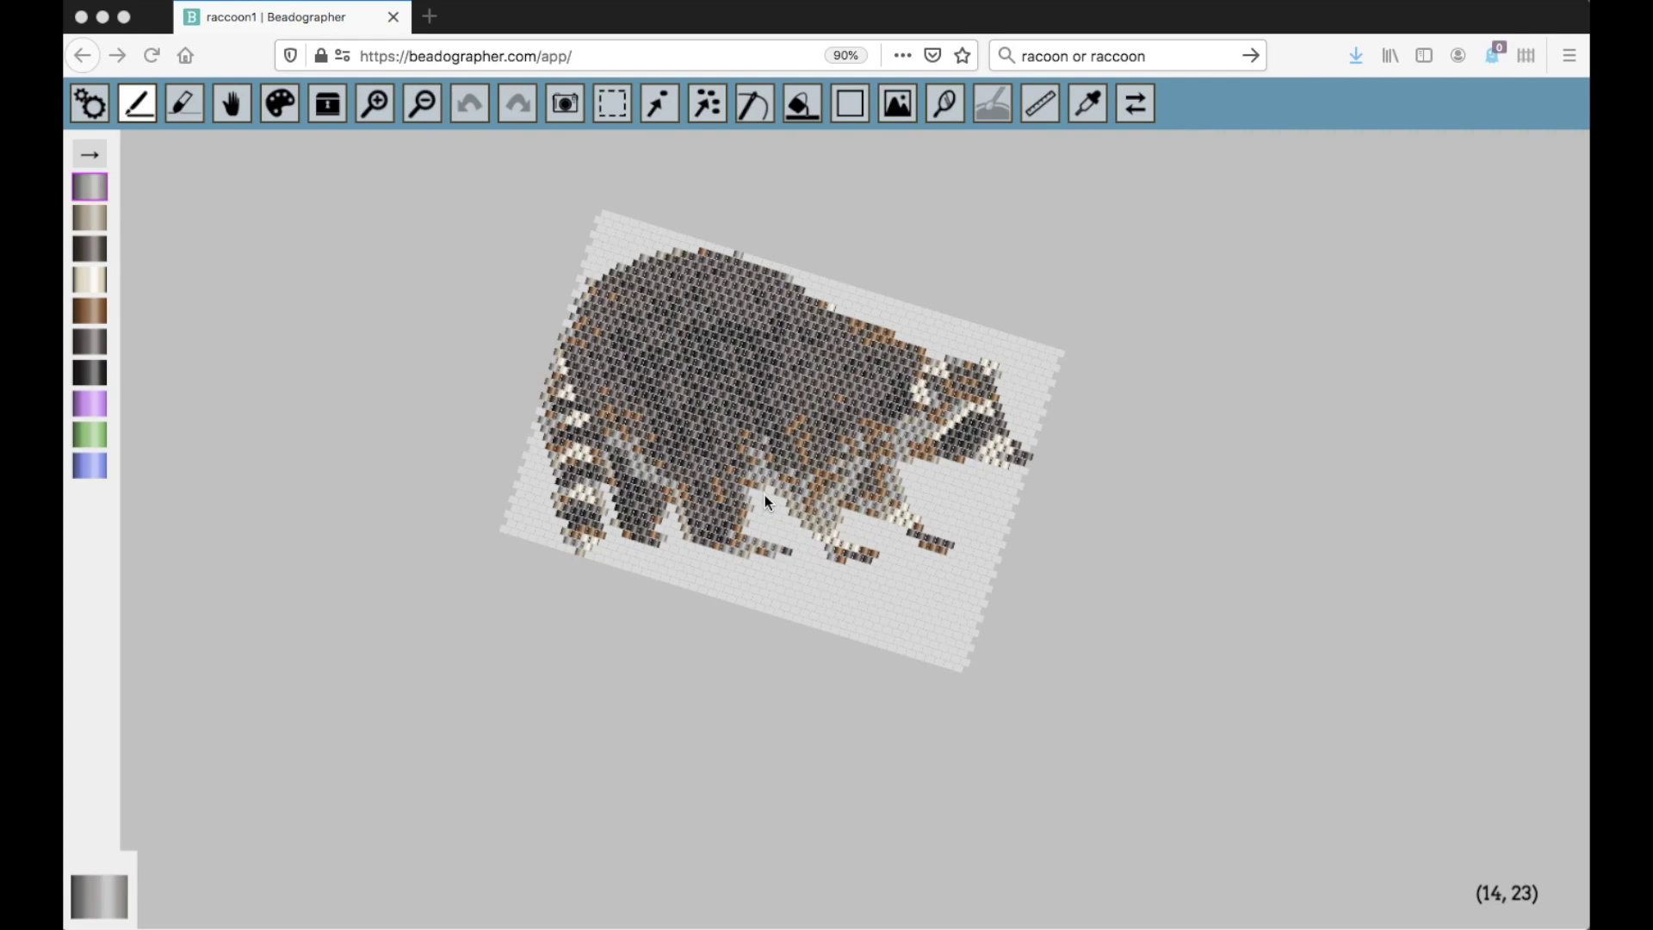
Step: Duplicate the raccoon1 project under the name raccoon2
left_click(100, 100)
left_click(387, 440)
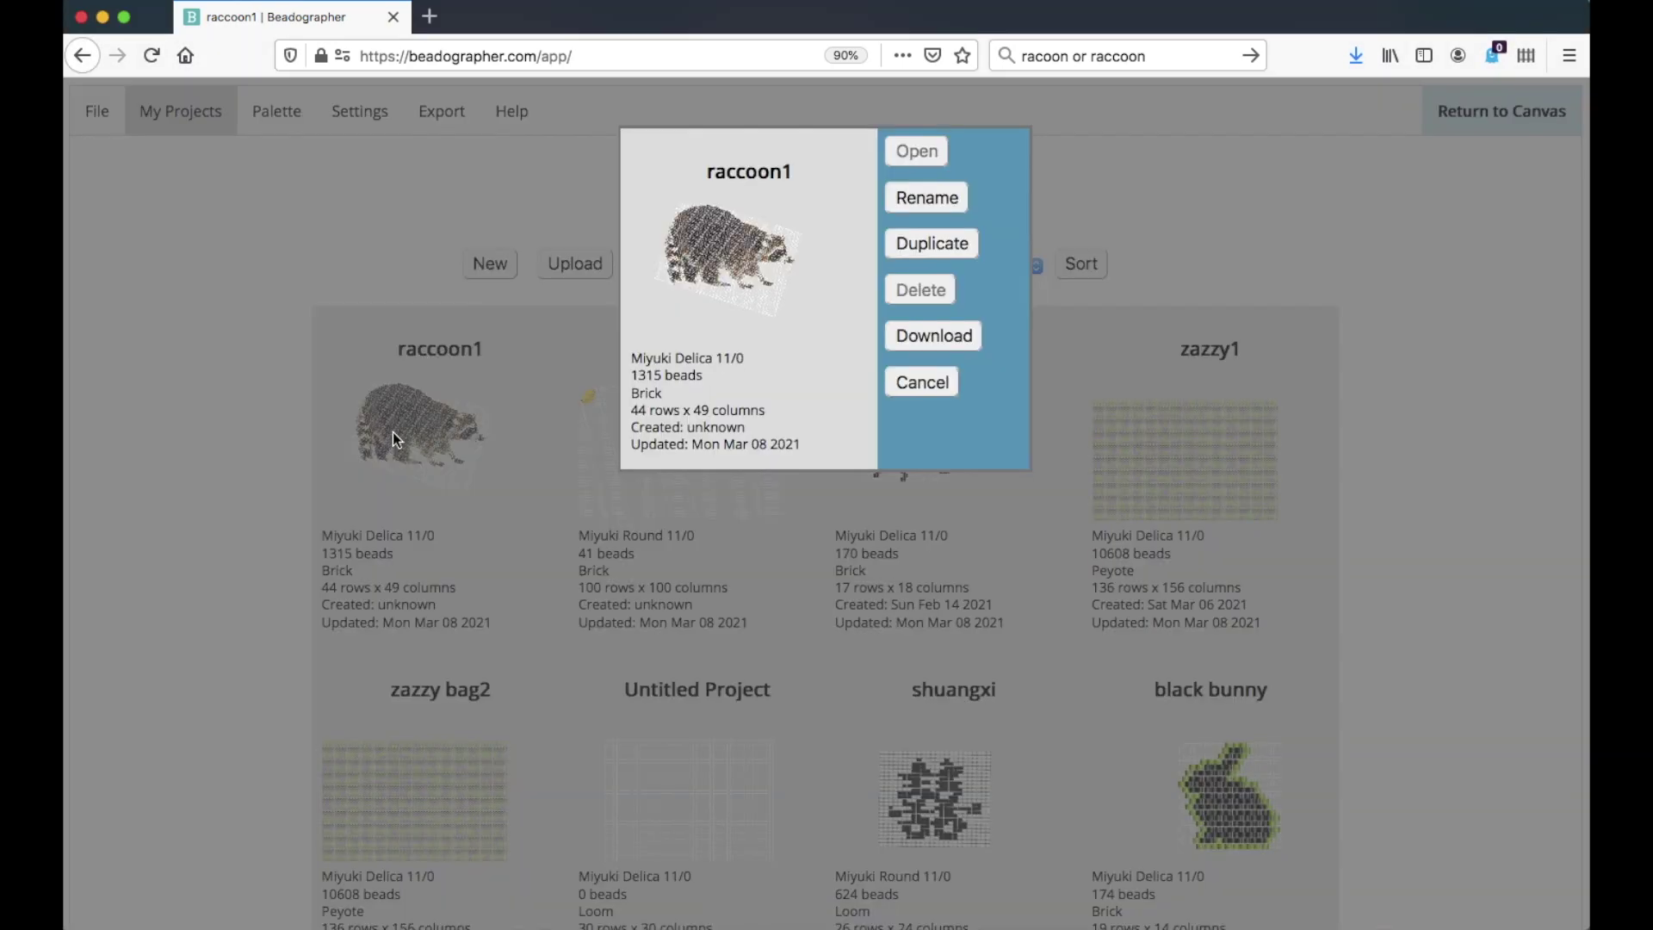
left_click(928, 244)
left_click(849, 237)
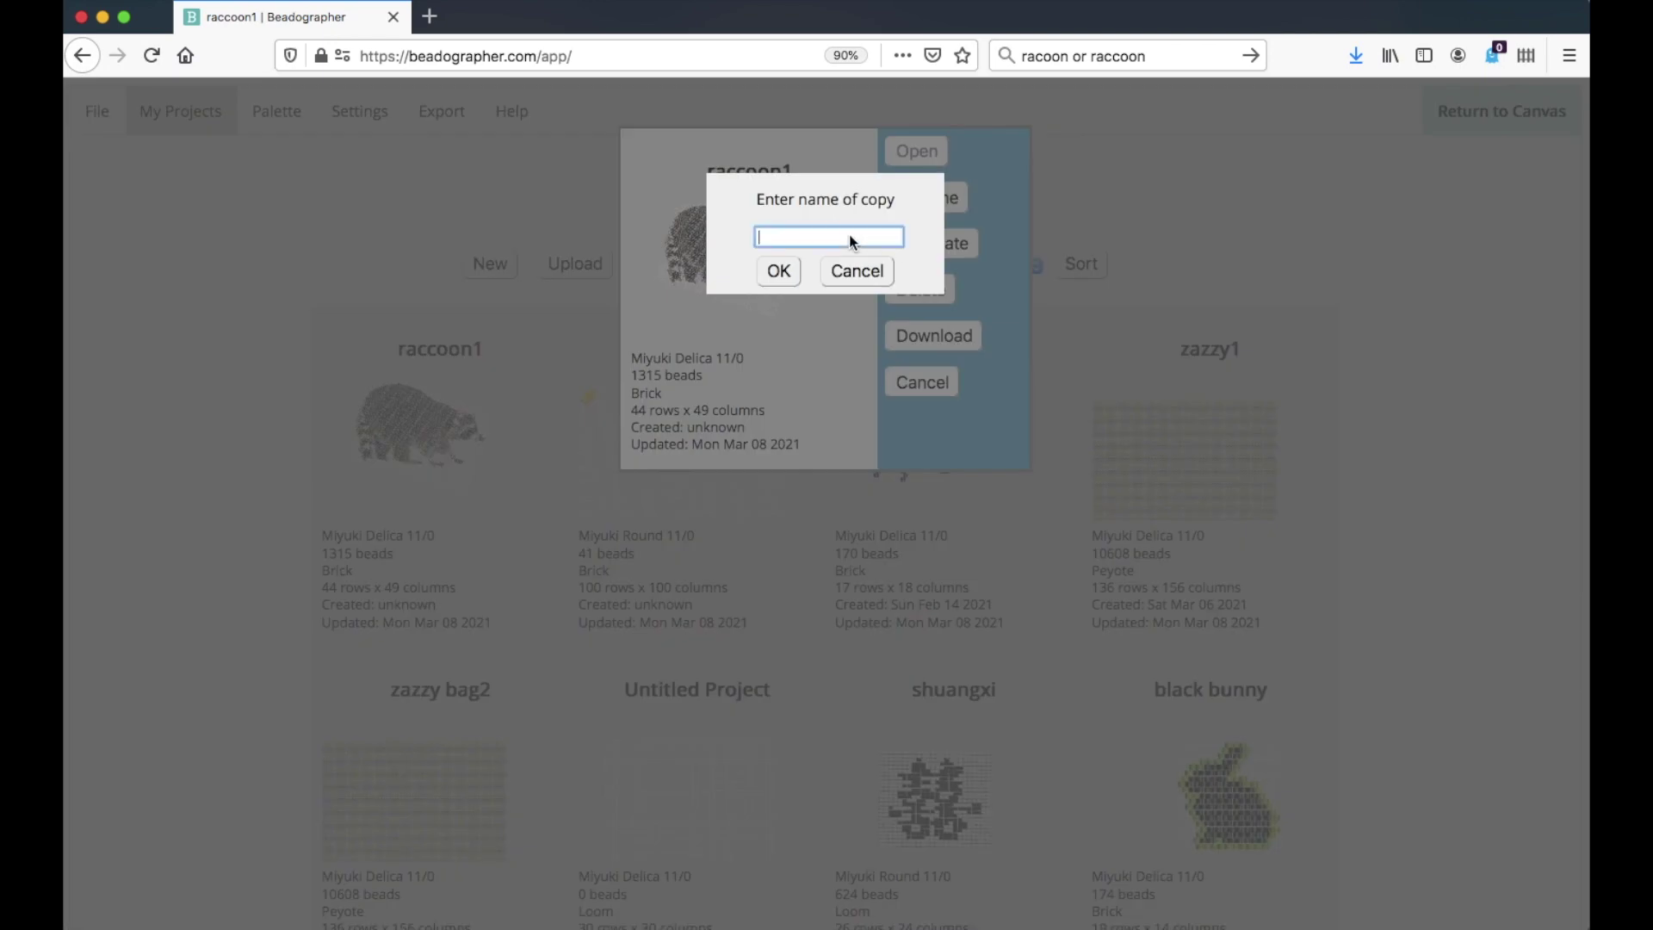
type("raccoon2")
left_click(780, 270)
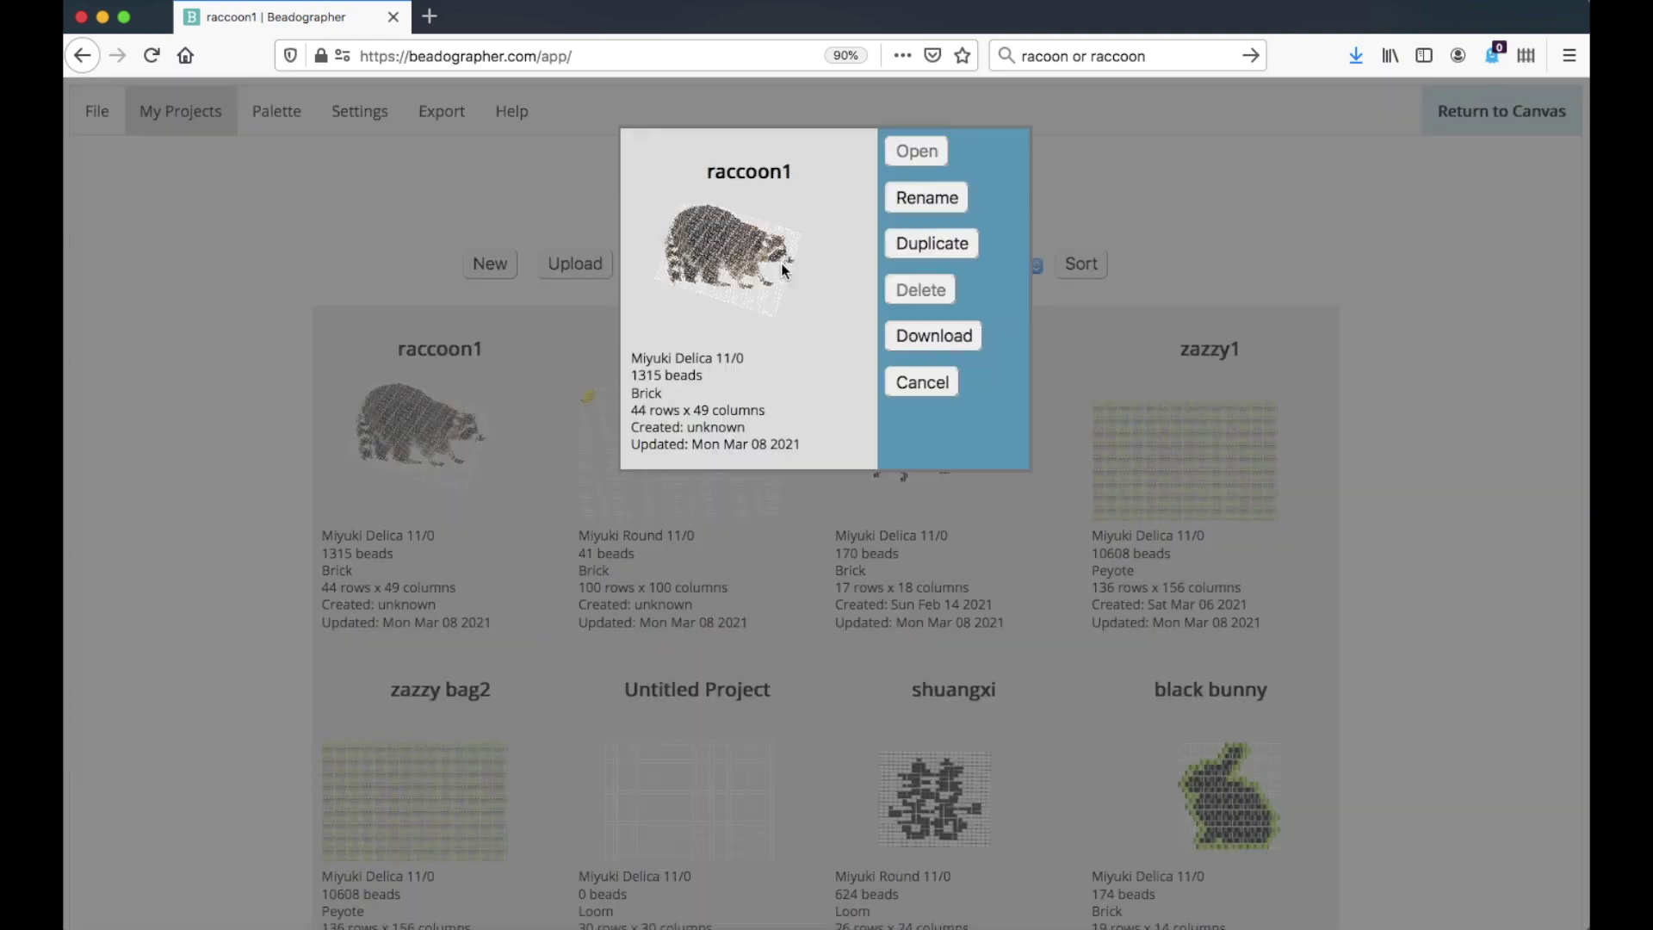
Step: Close the raccoon1 project actions and return to the raccoon pattern canvas
left_click(921, 382)
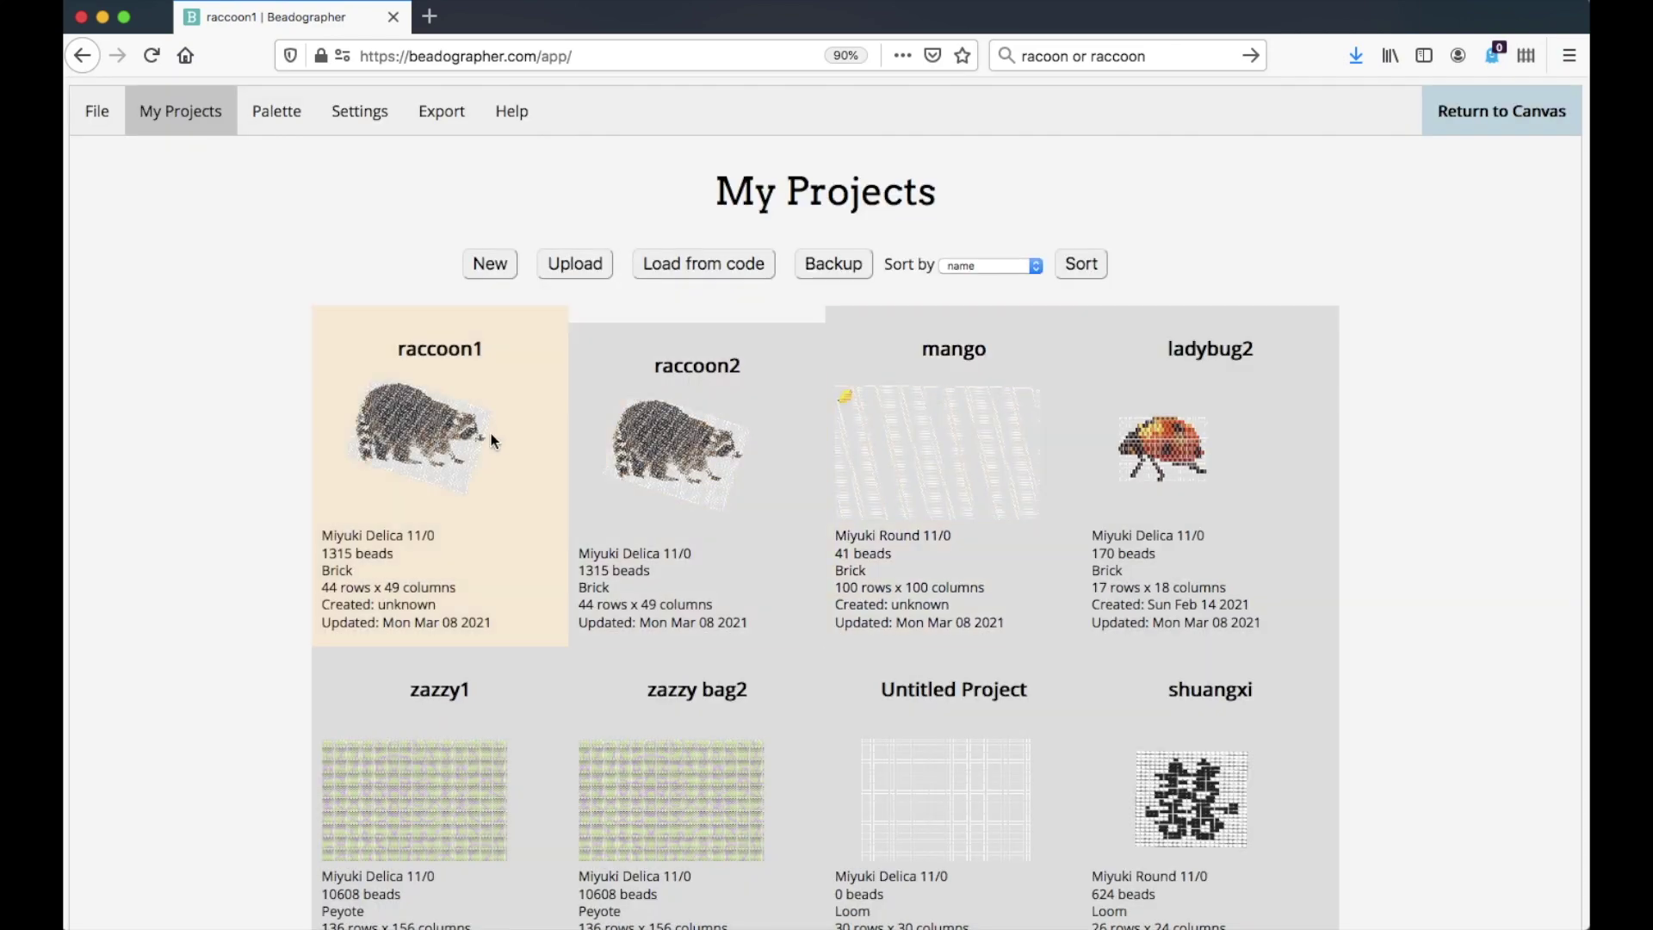
left_click(491, 435)
left_click(953, 389)
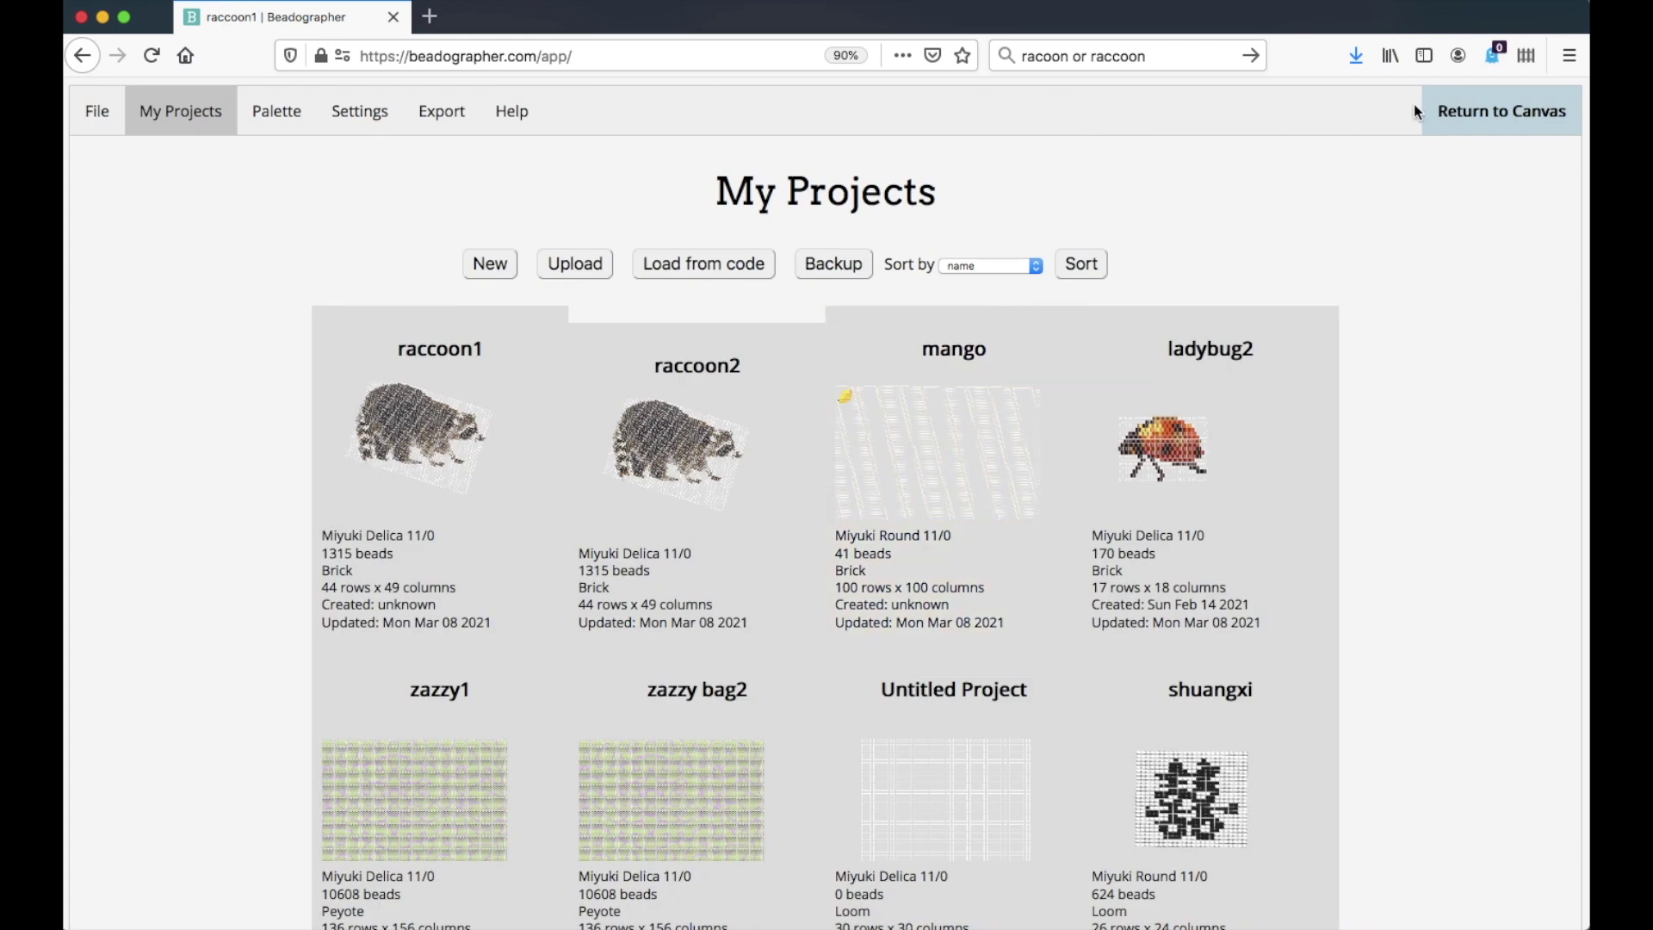
left_click(1459, 116)
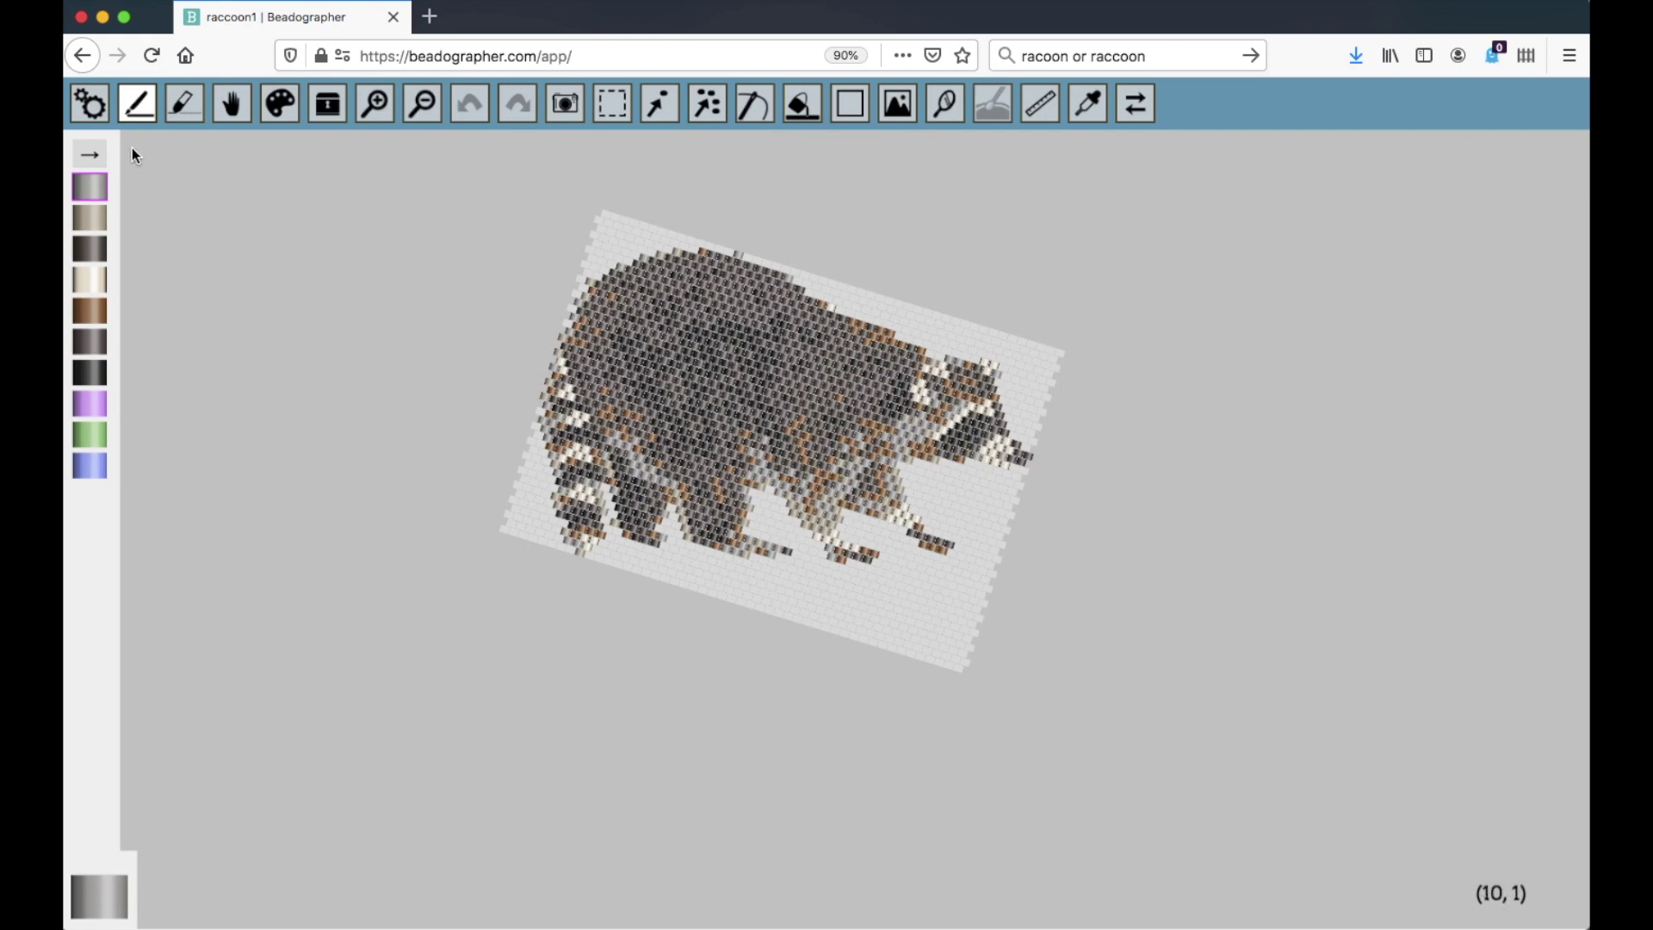
Step: Check raccoon1's project settings (brick, 44 rows × 49 columns), then return to the canvas
left_click(108, 110)
left_click(101, 111)
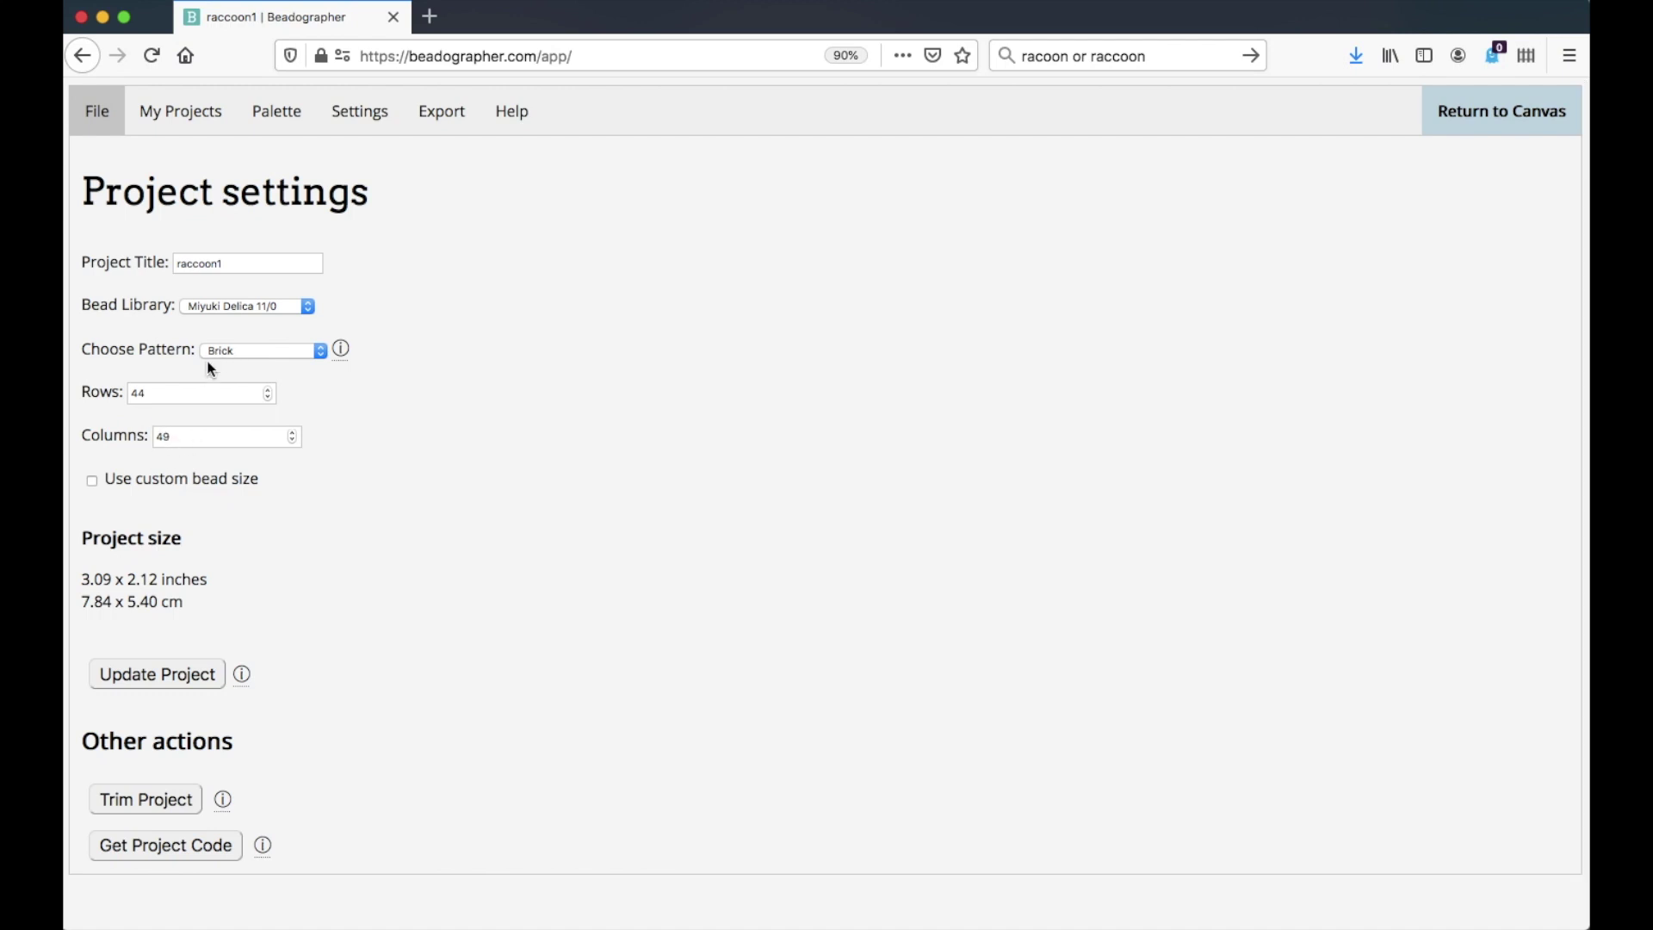
left_click(1488, 126)
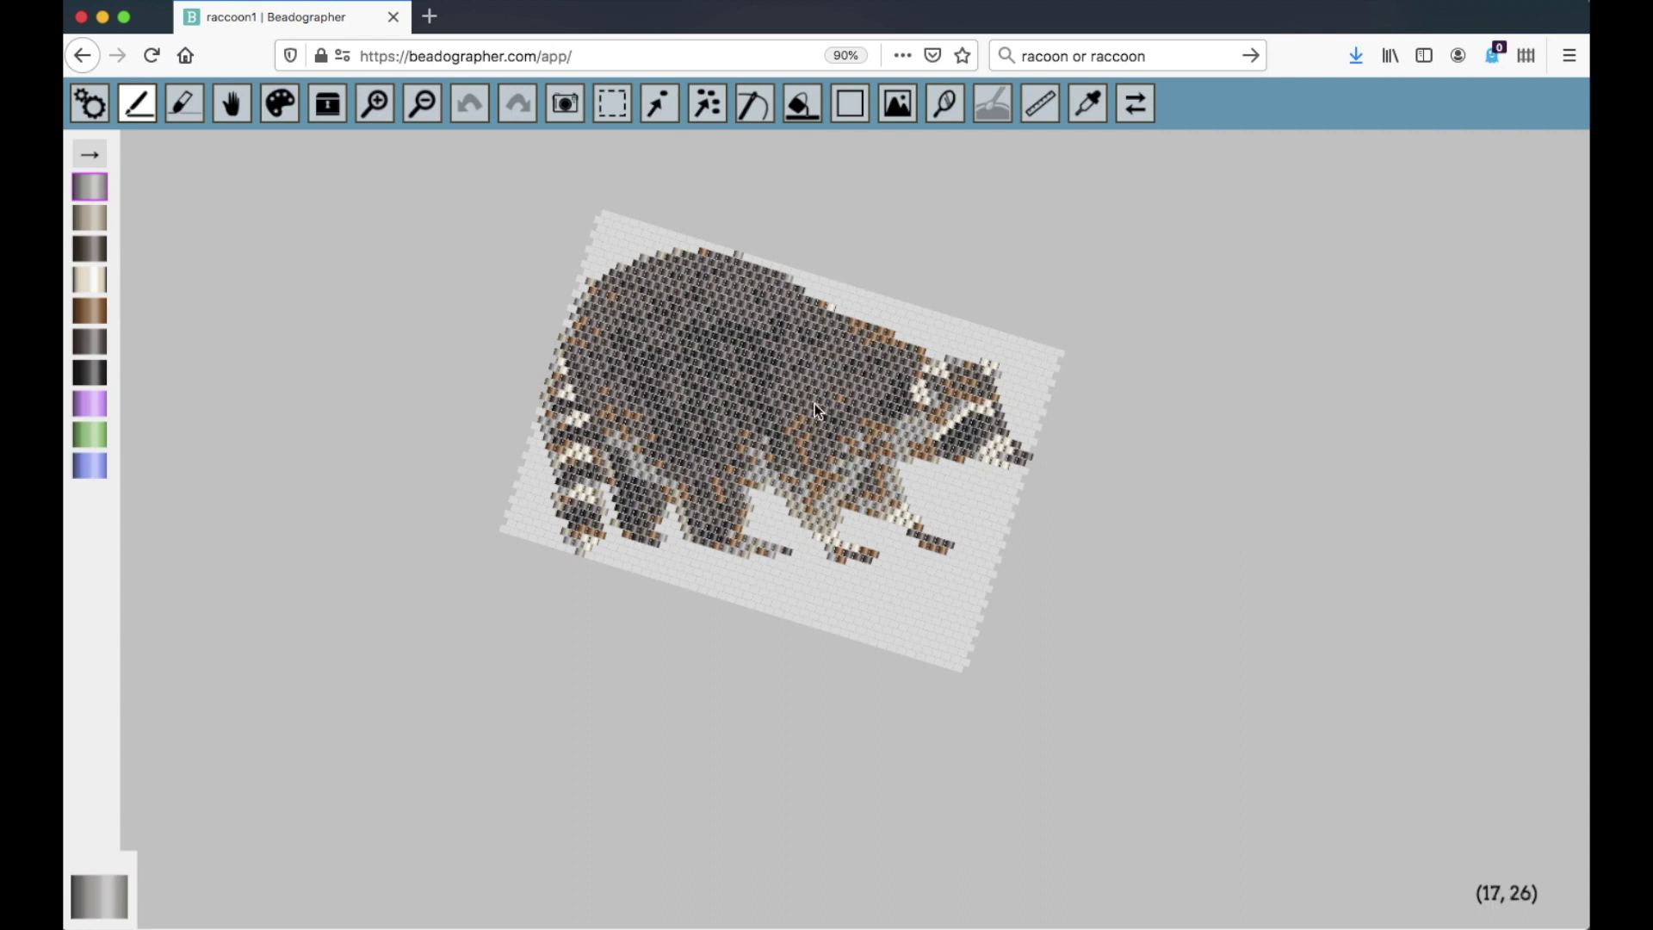
left_click(93, 103)
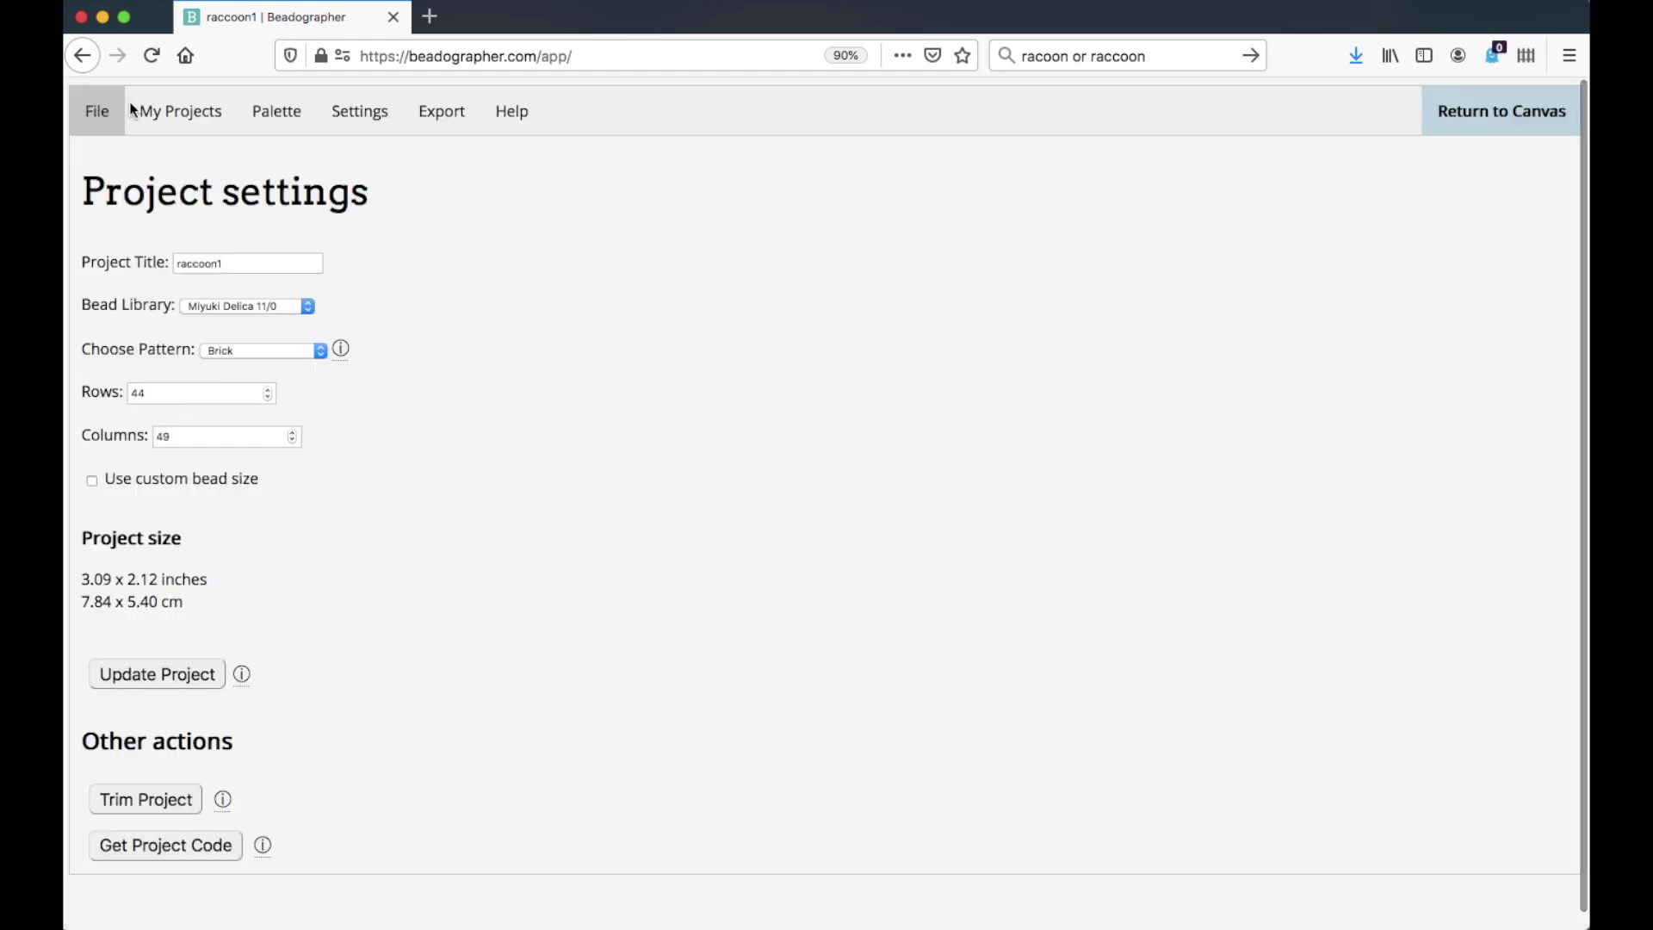
Step: Create a new 100 × 100 brick project titled 'raccoon and mango'
left_click(219, 115)
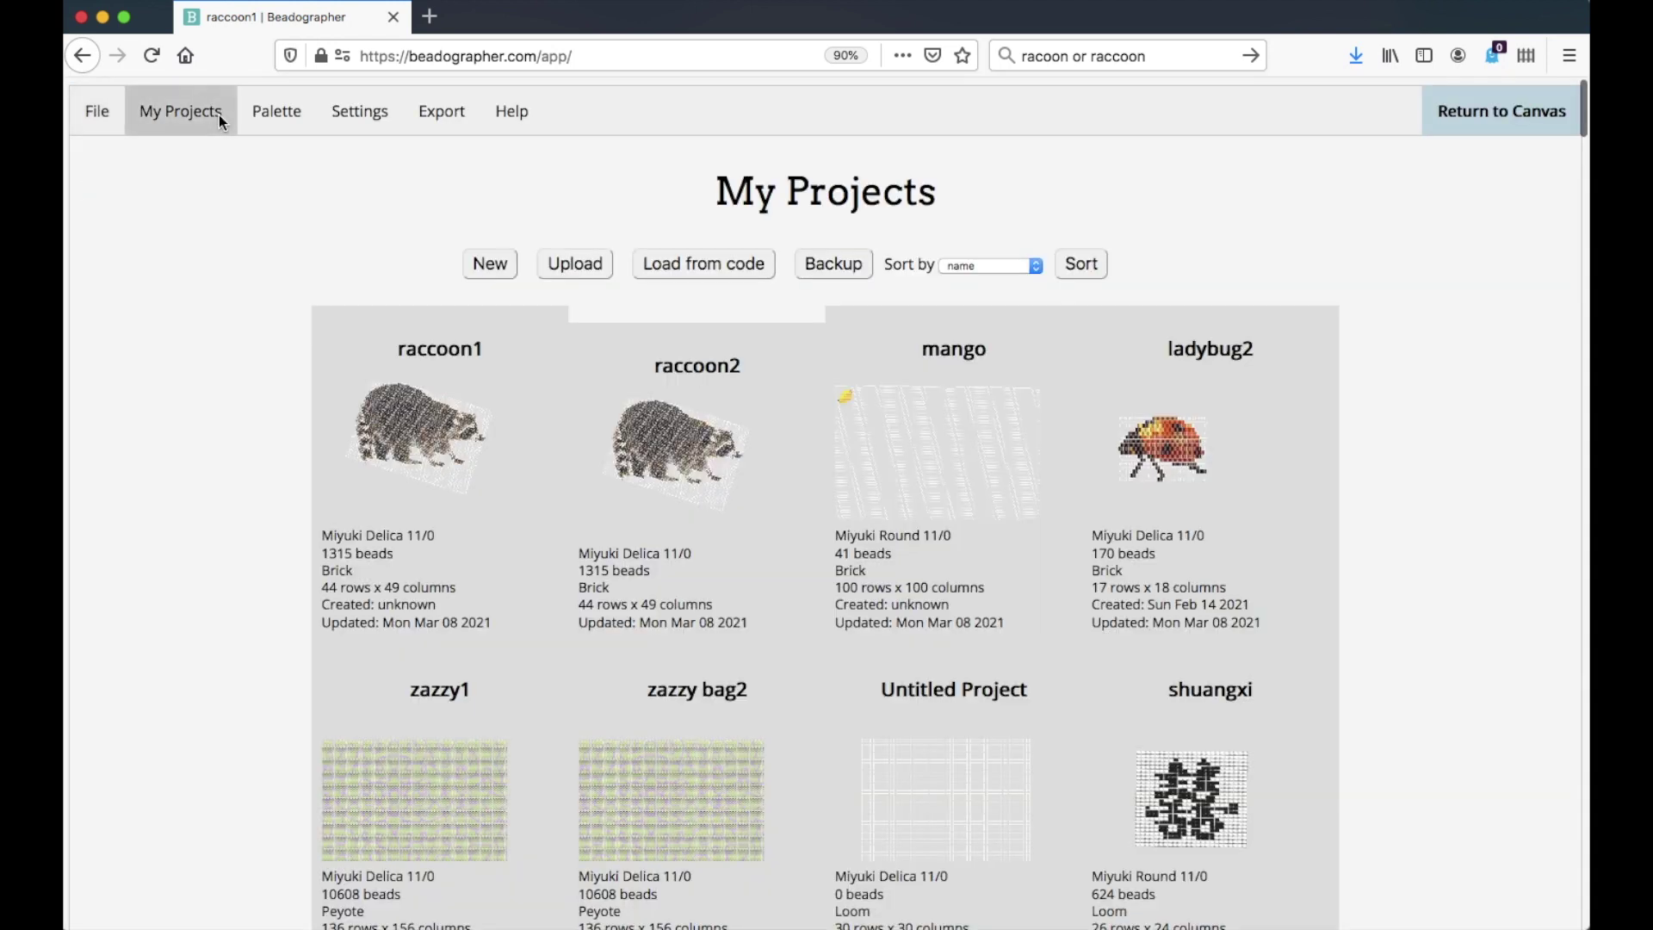
left_click(487, 273)
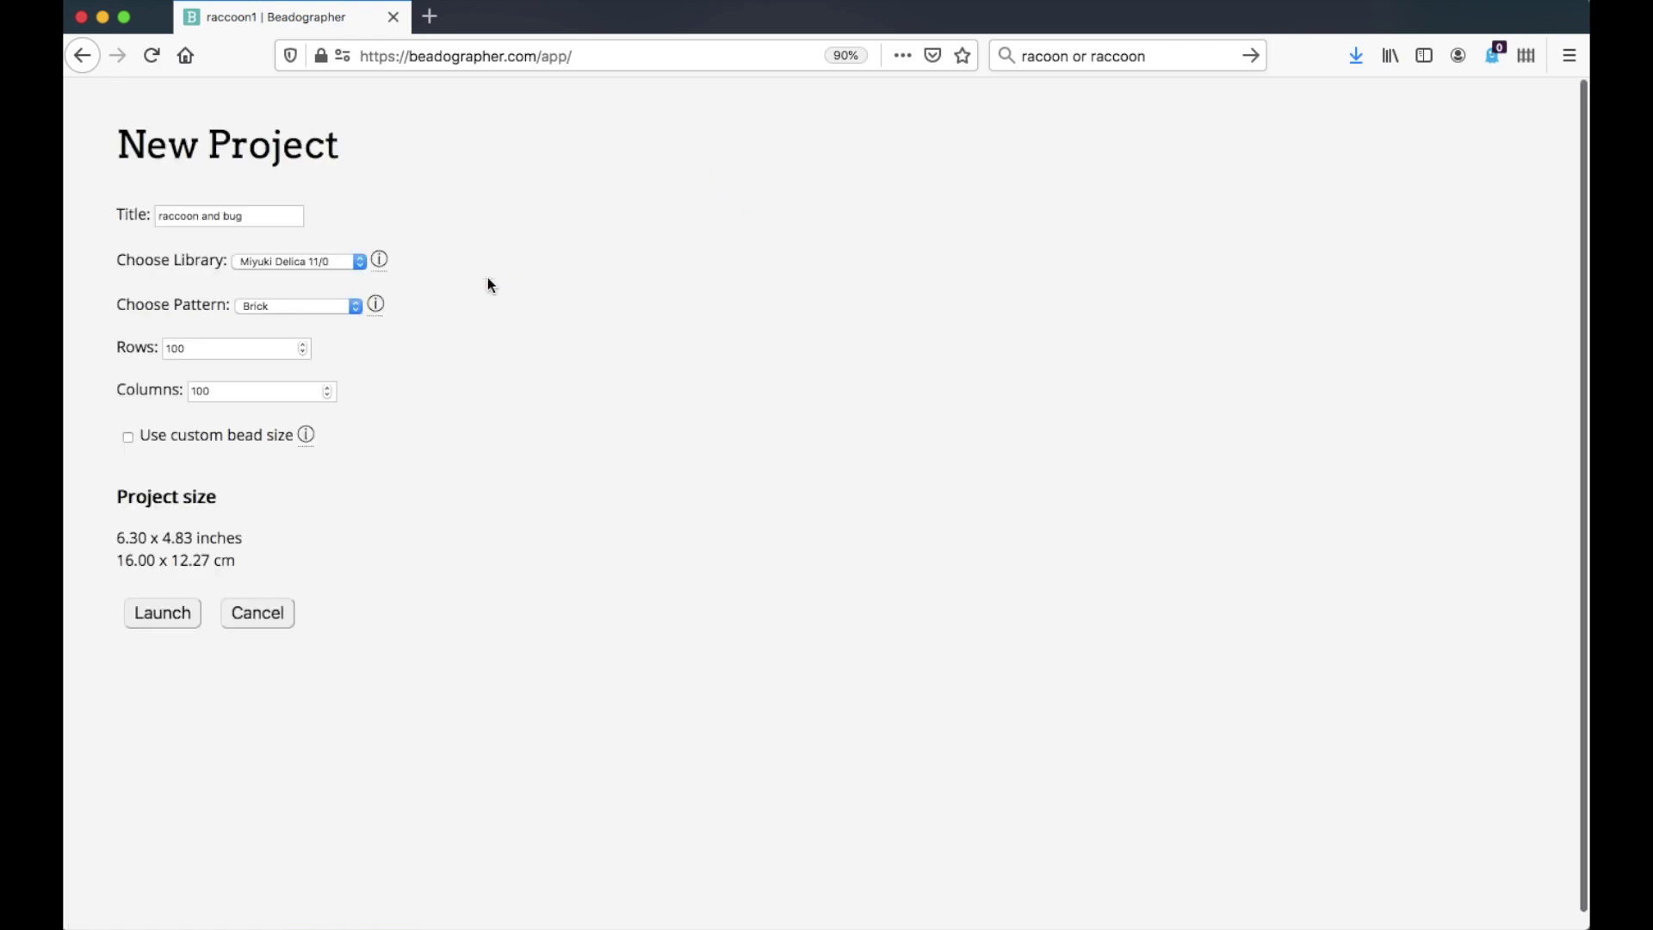
left_click(245, 219)
key("BackSpace")
key("BackSpace")
key("BackSpace")
type("man")
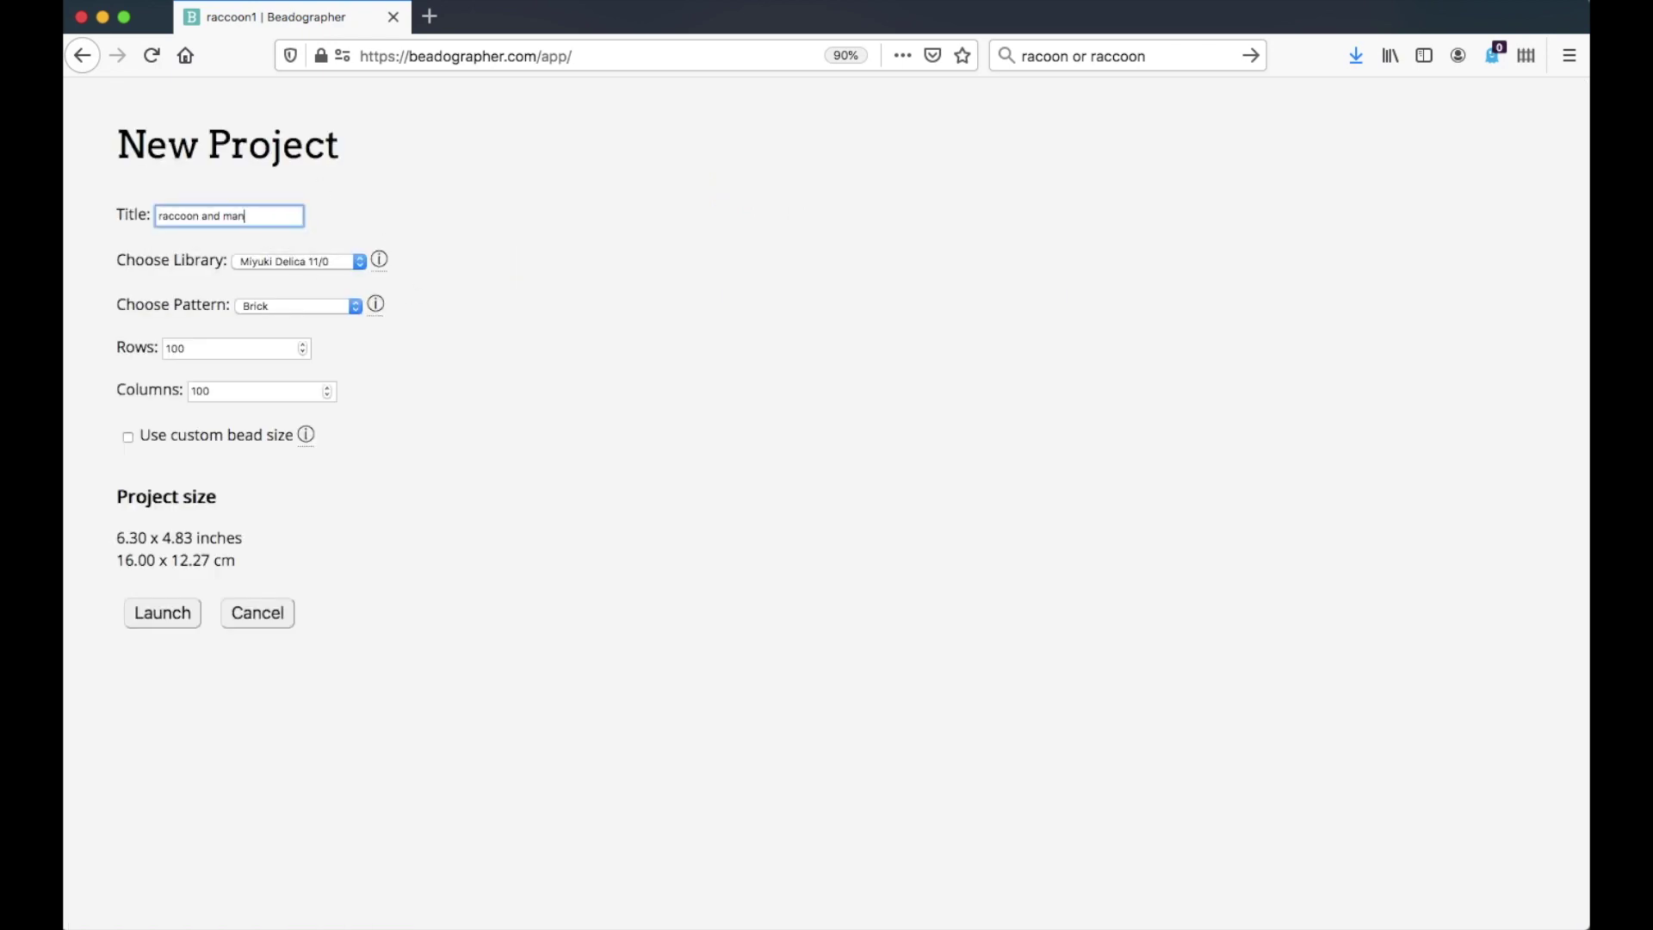
type("go")
left_click(324, 316)
left_click(168, 624)
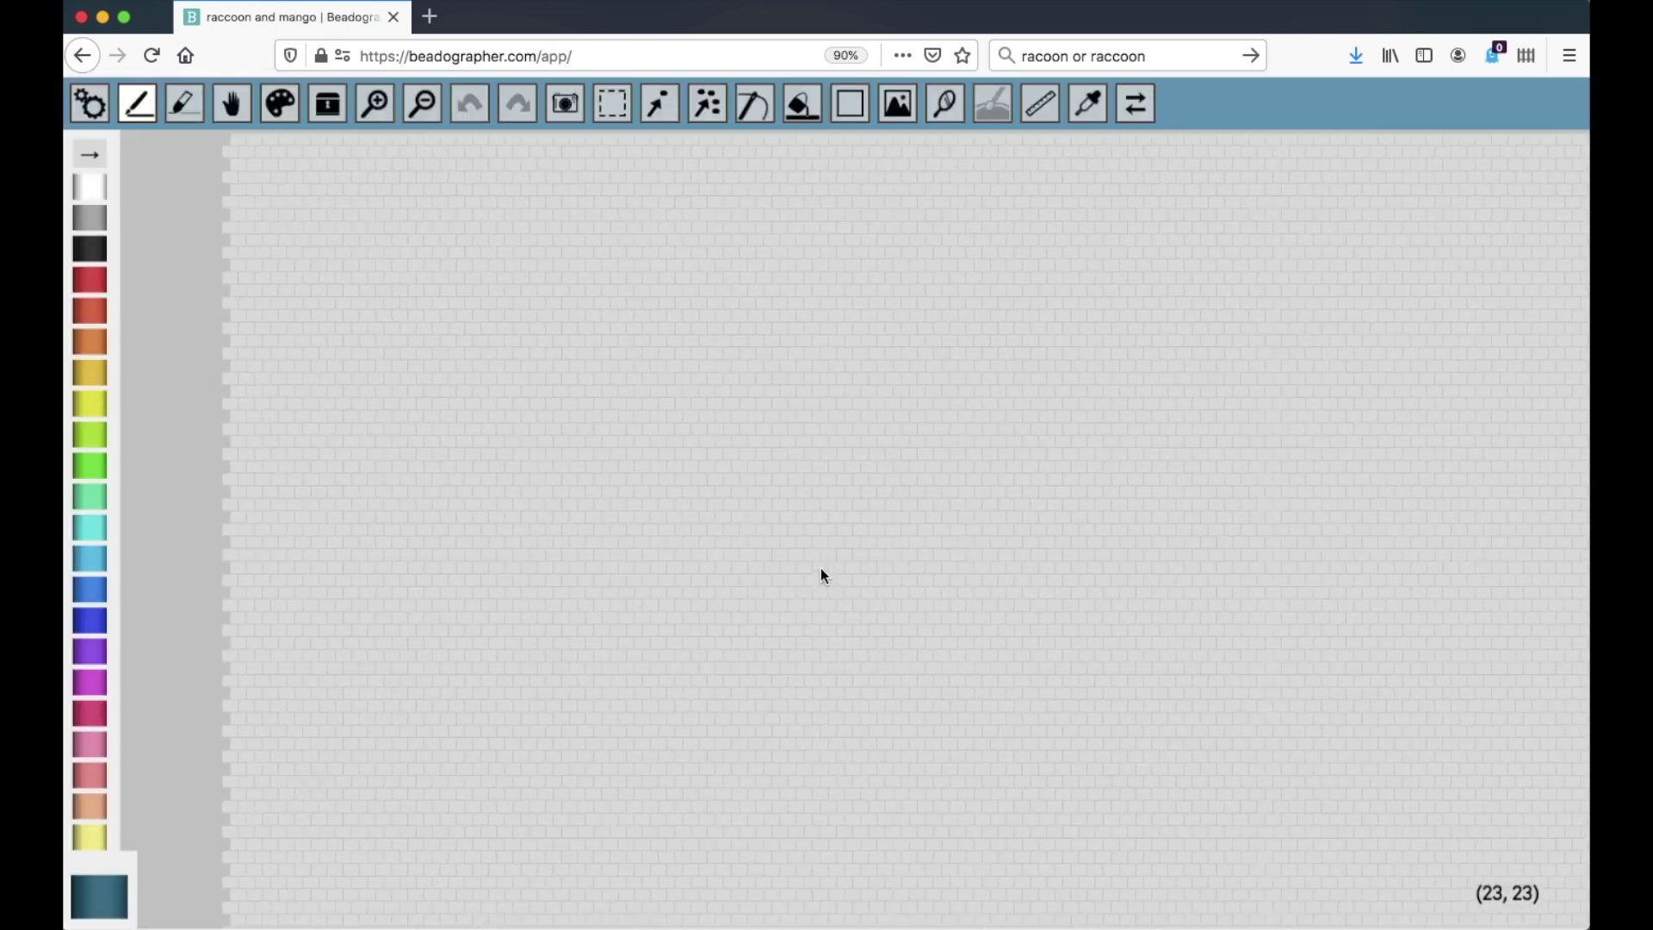
left_click(90, 104)
Step: Open raccoon1 and copy the whole raccoon design with Alt+C
left_click(639, 408)
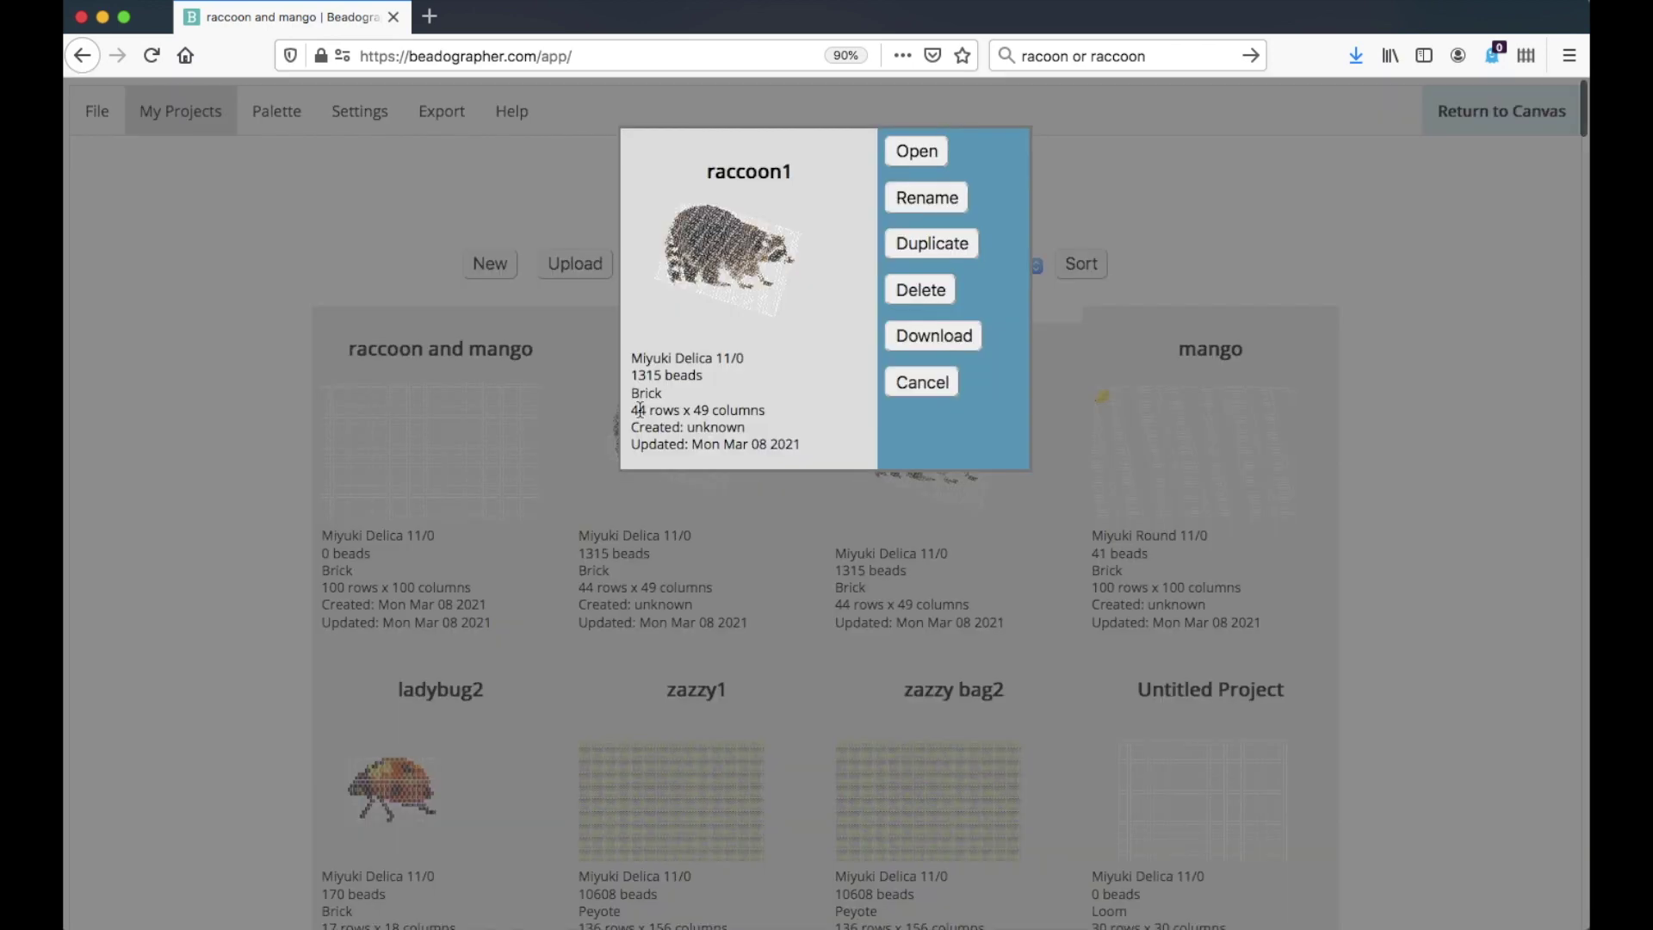
left_click(916, 157)
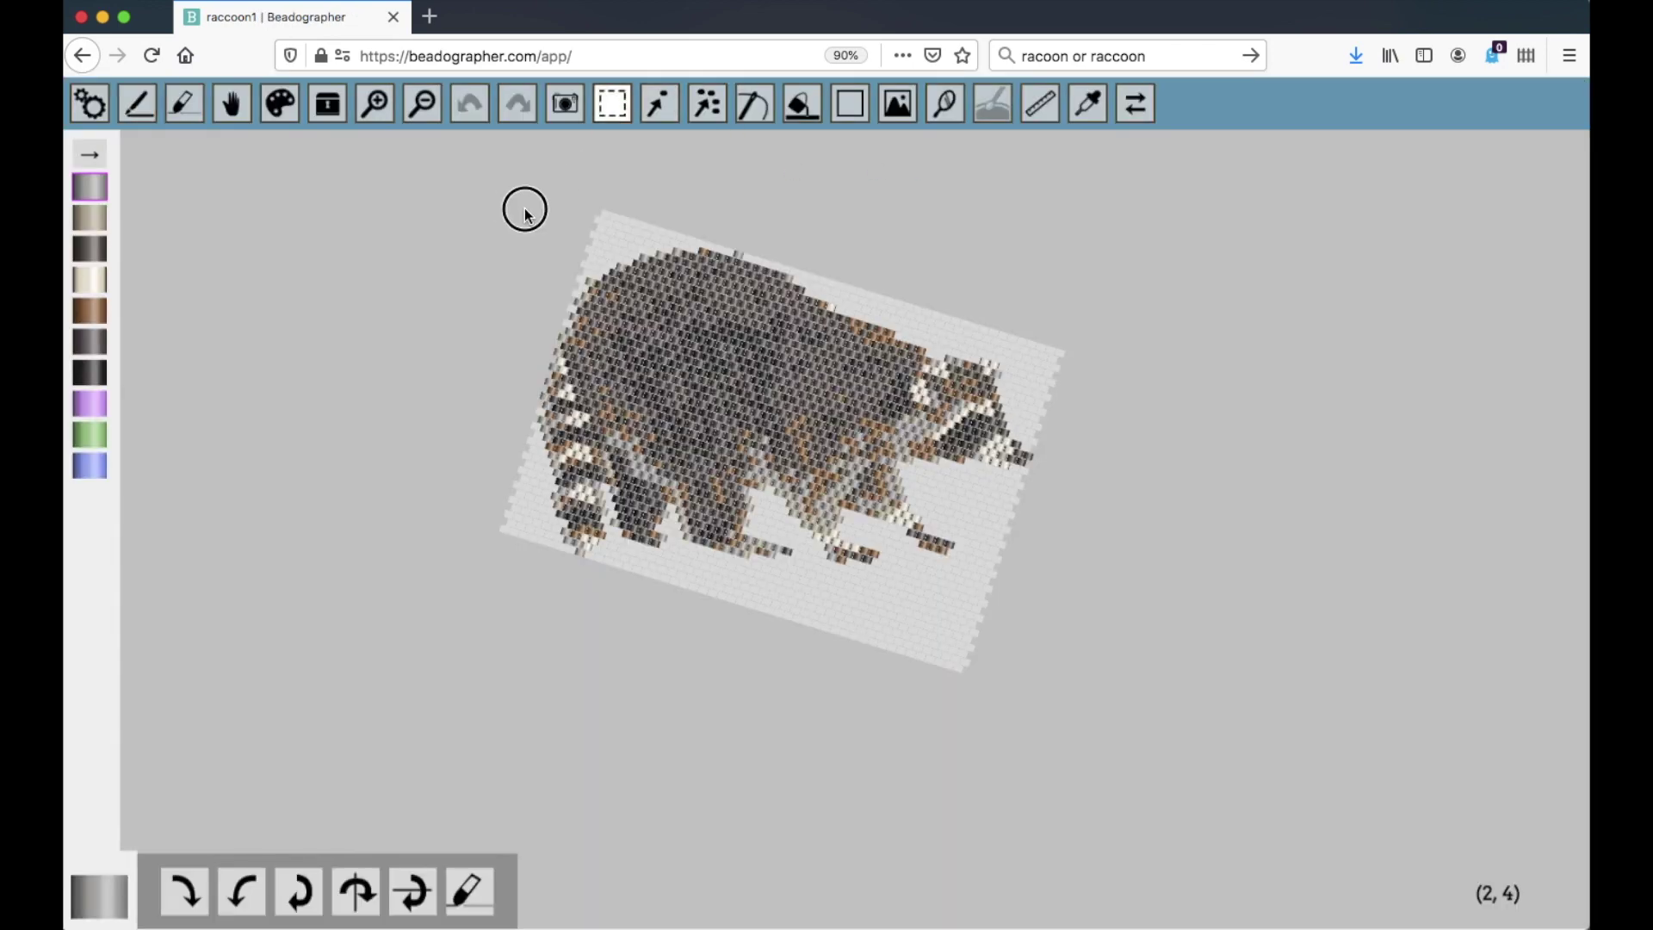
left_click_drag(518, 206, 1124, 601)
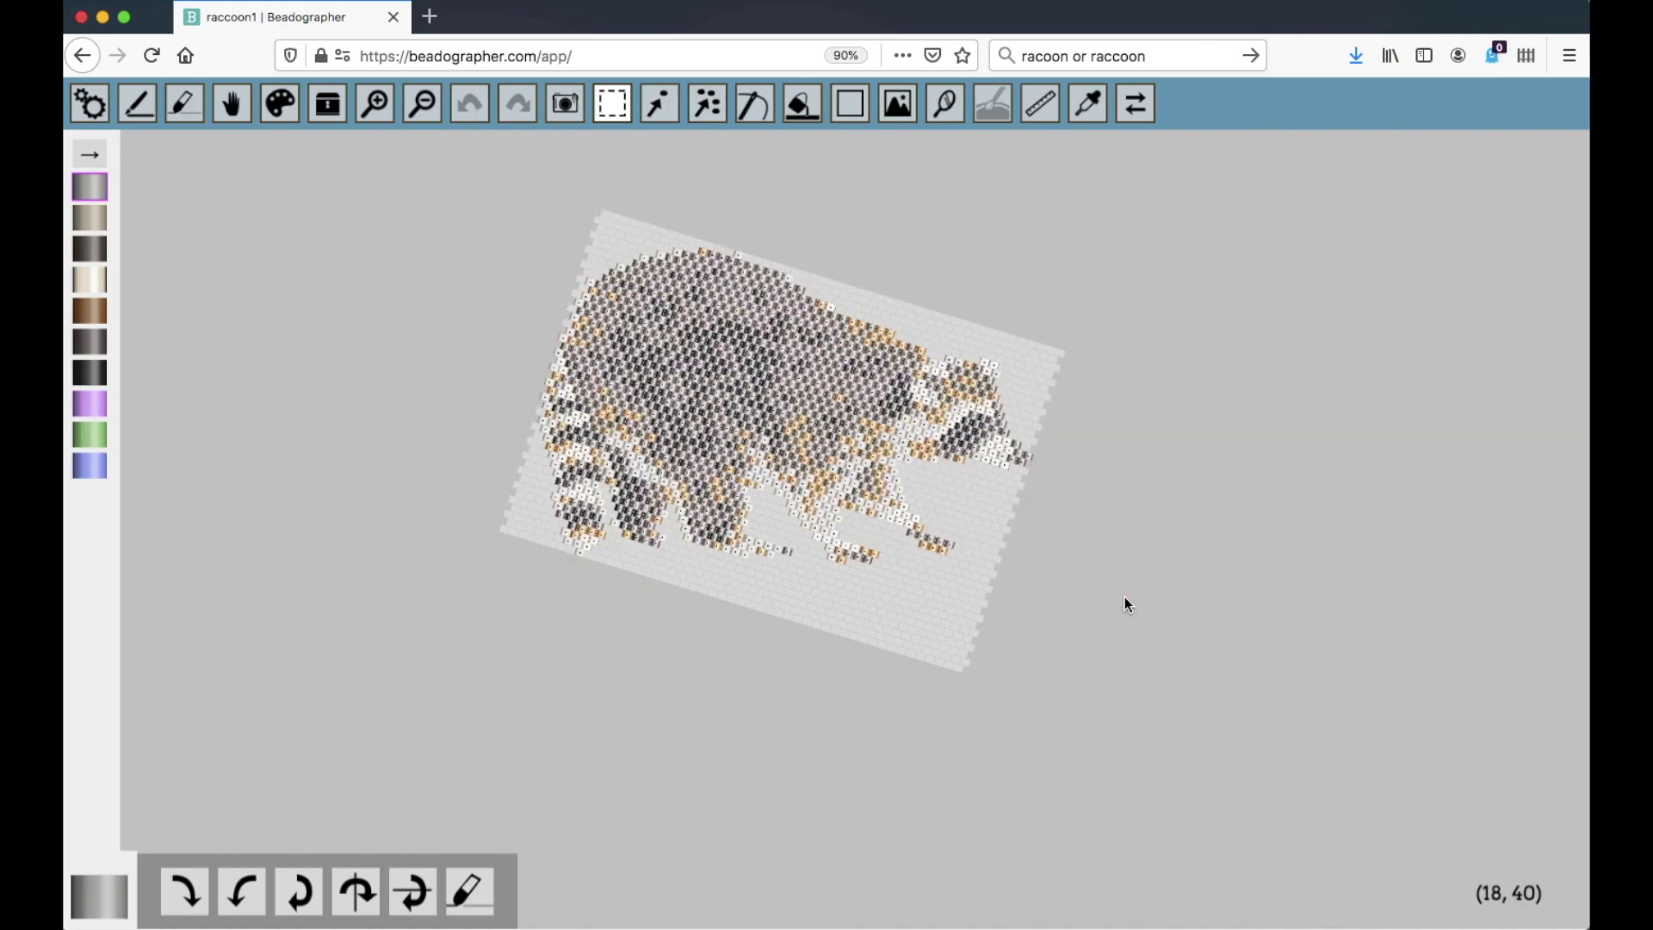
key("alt+c")
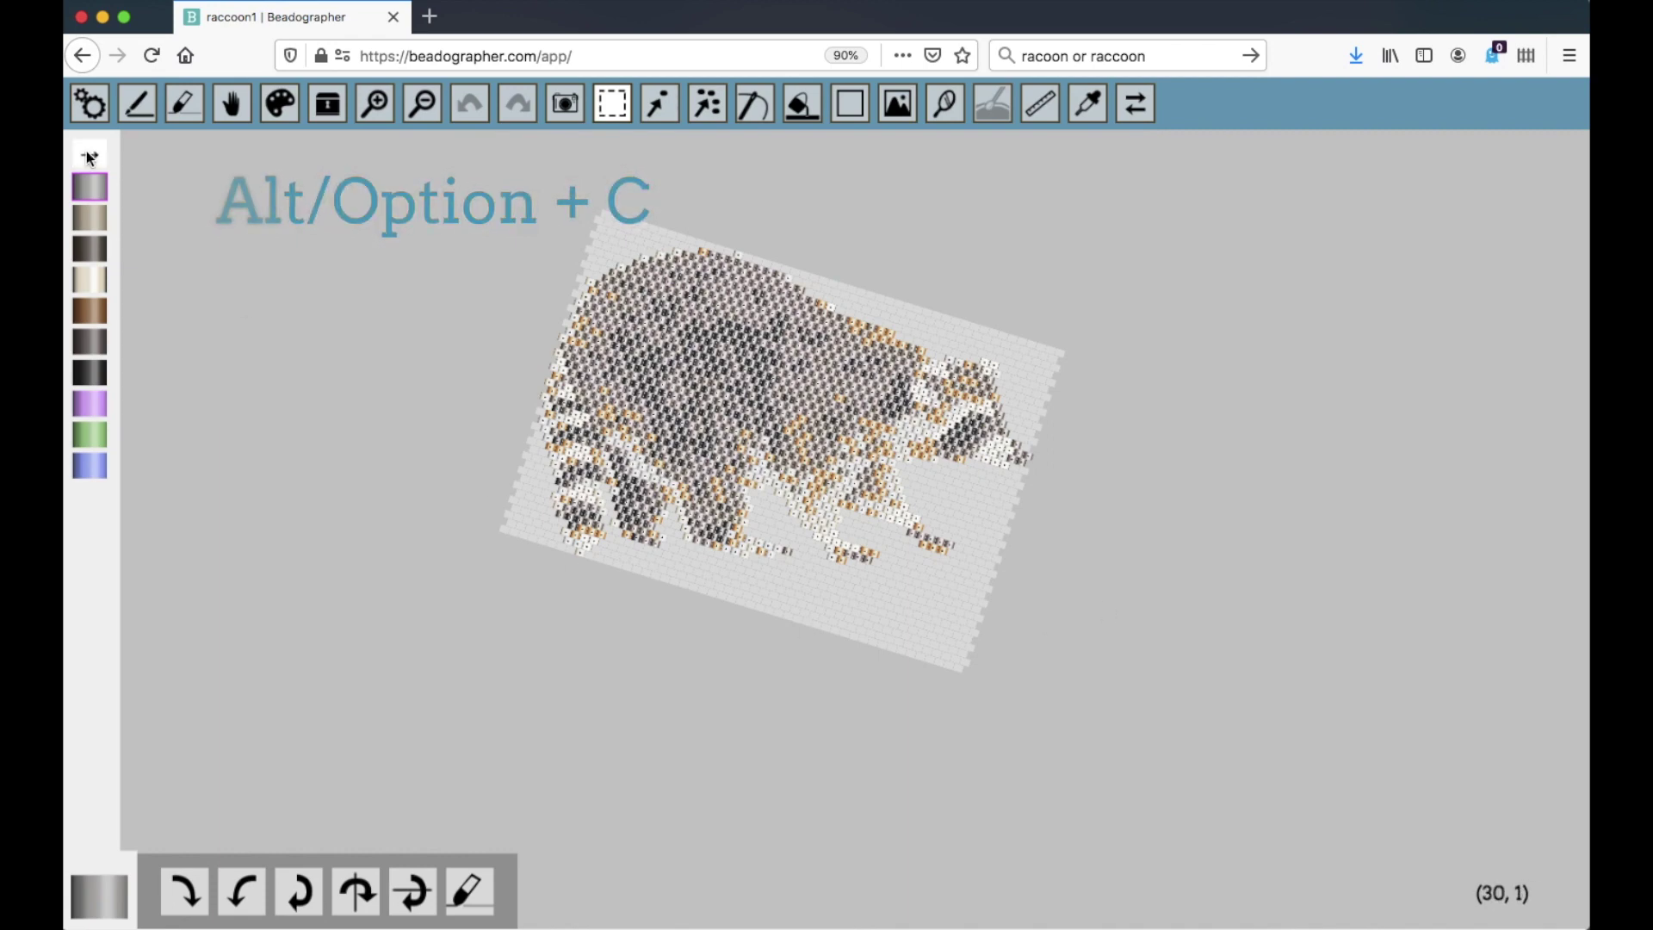
left_click(86, 118)
Step: Open the raccoon and mango project and paste the raccoon design with Alt+V
left_click(634, 475)
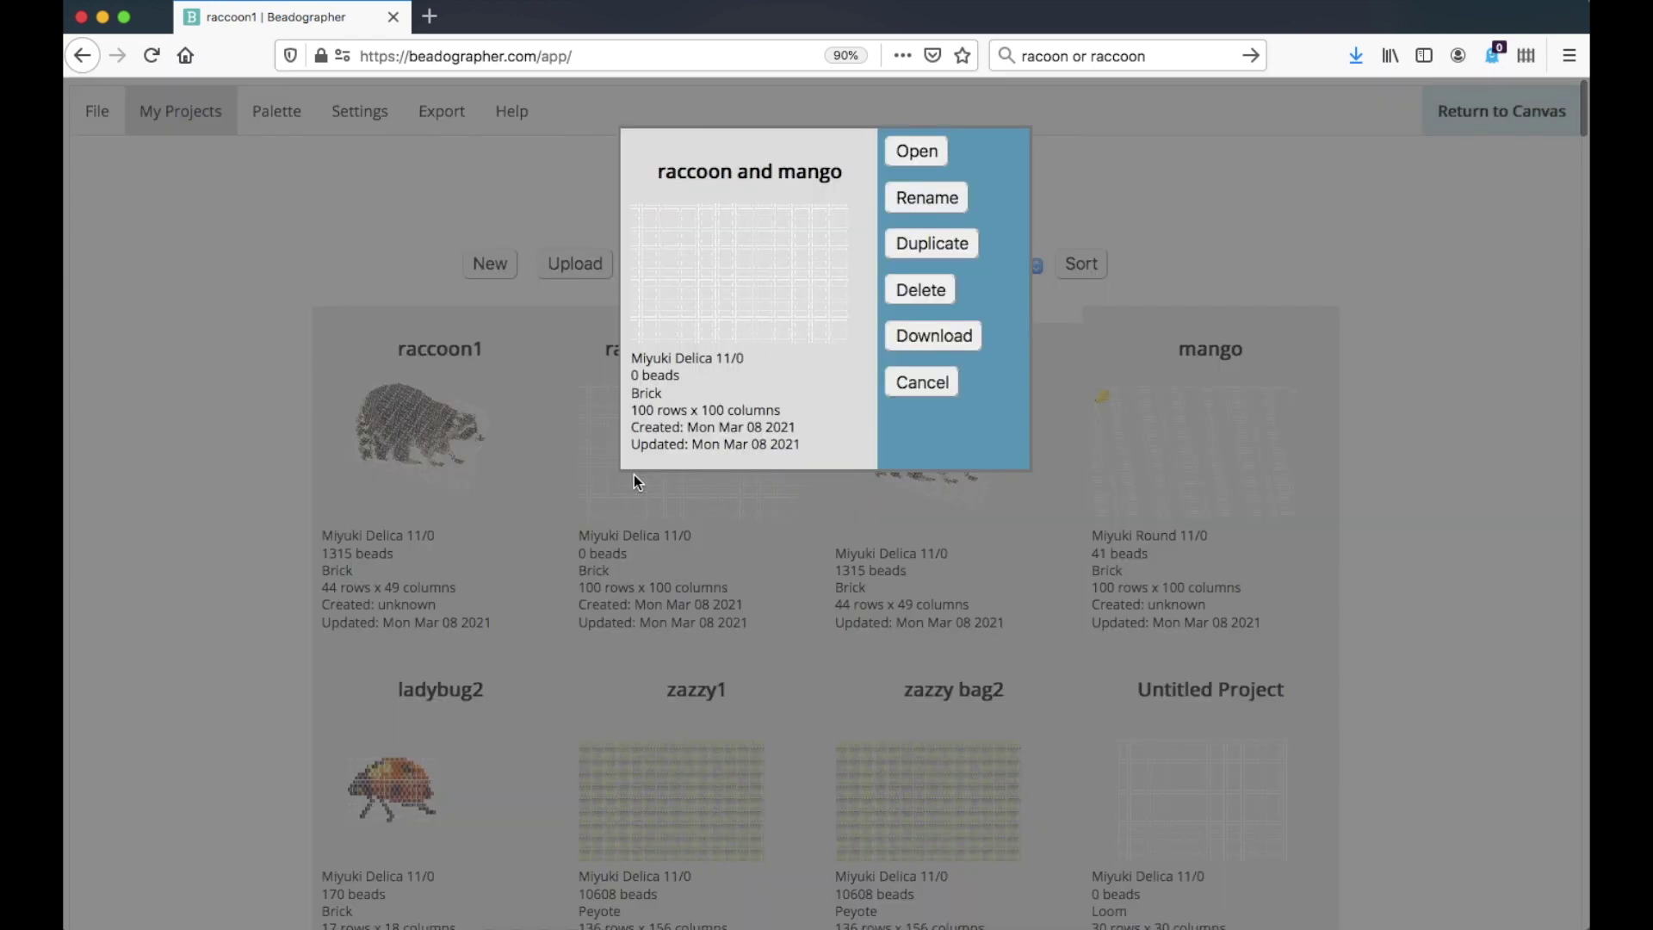
left_click(920, 152)
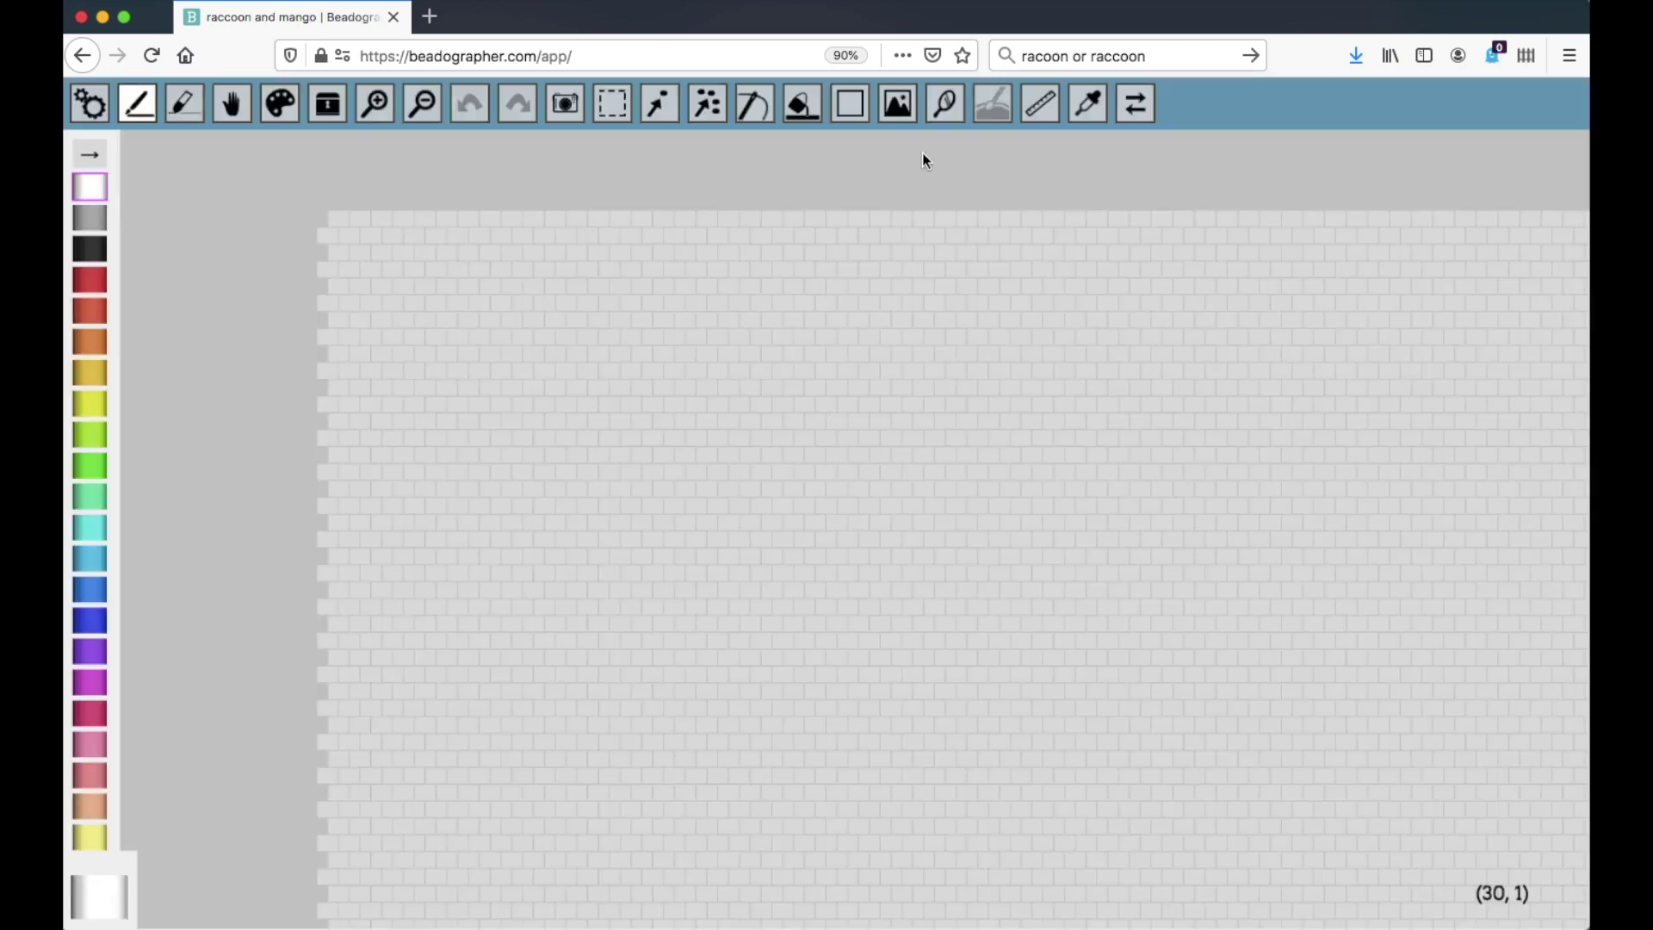
key("alt+v")
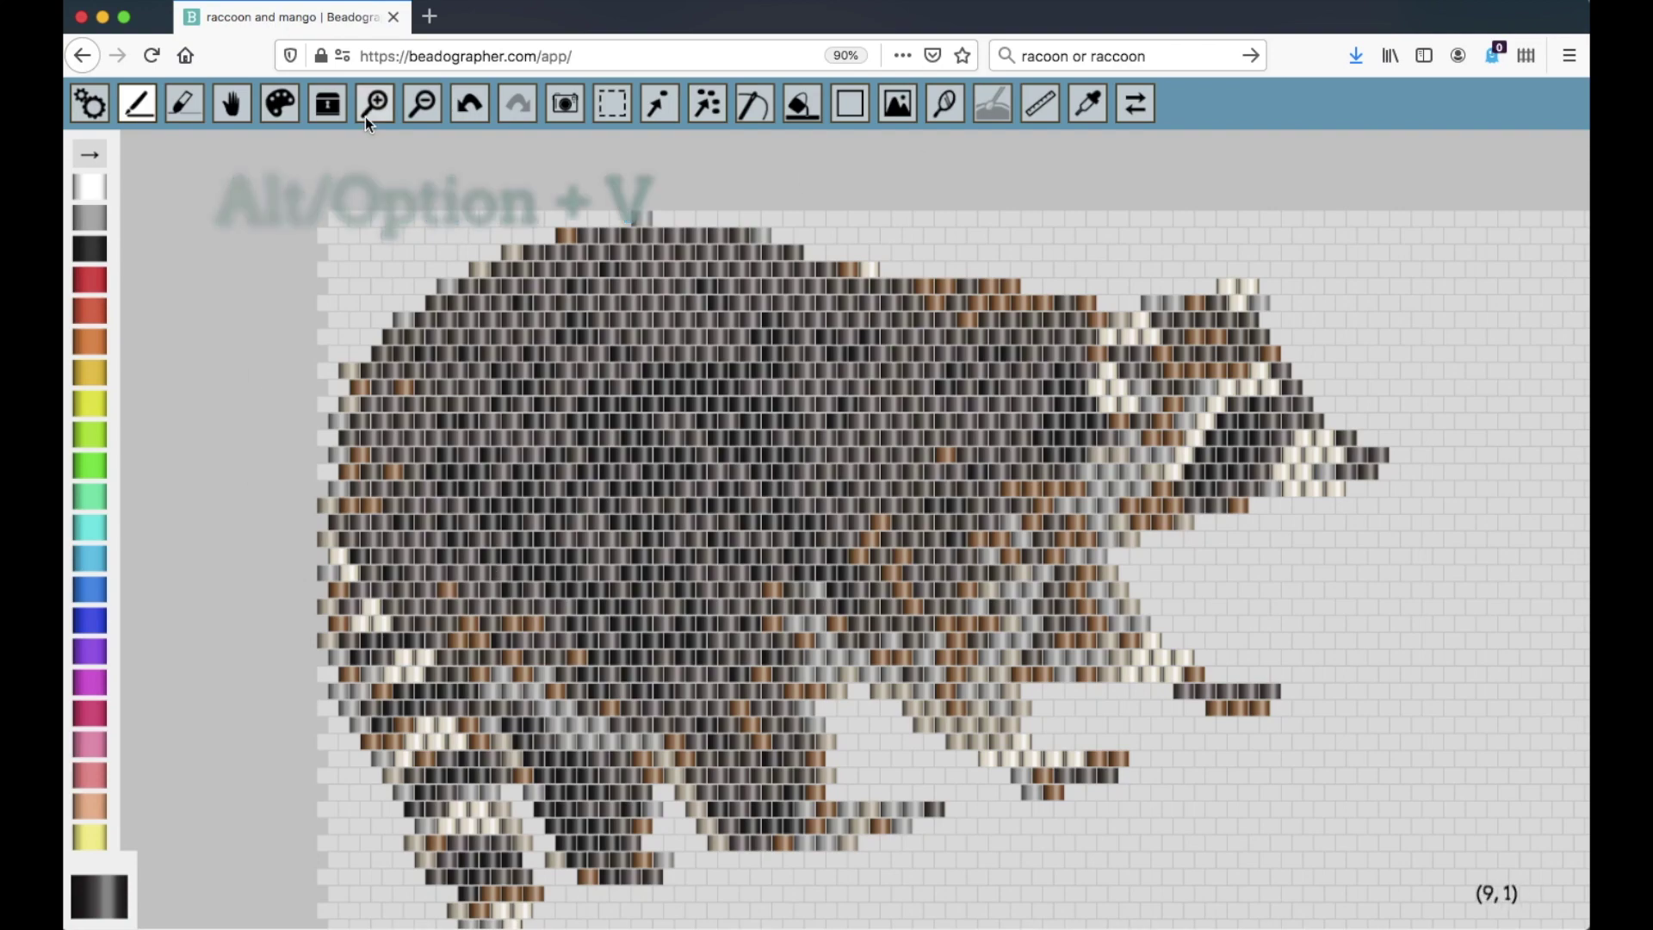
left_click(419, 113)
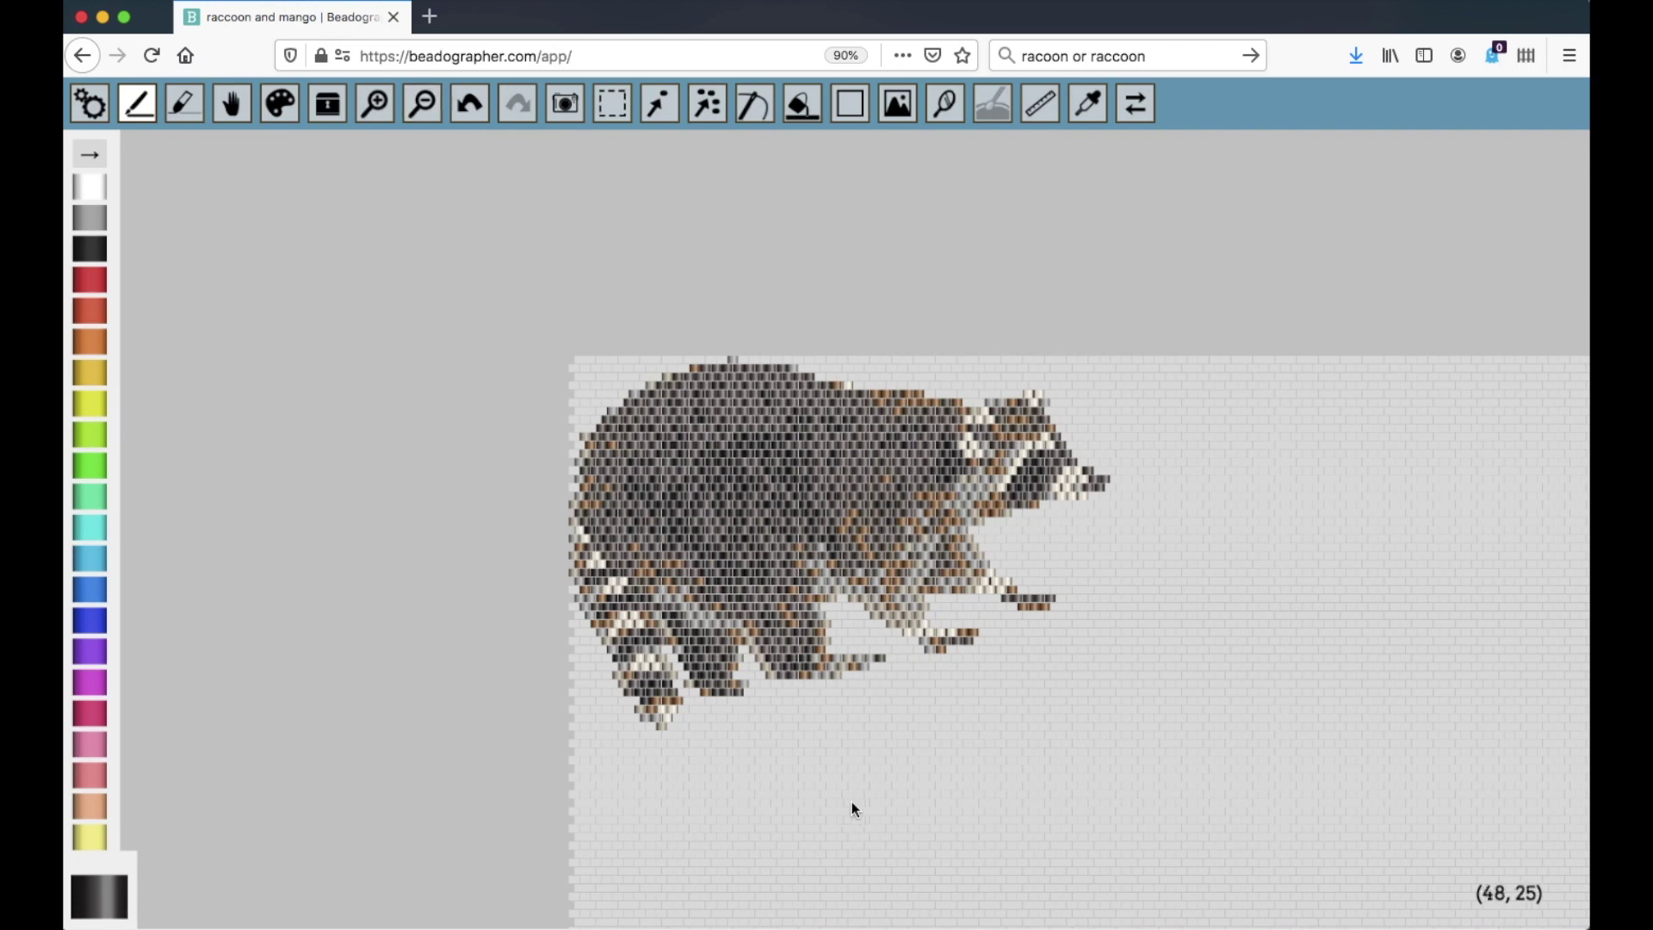
Step: Shift the pasted raccoon slightly down-right and rotate it a quarter turn clockwise
left_click(612, 103)
left_click_drag(280, 207, 926, 631)
left_click_drag(708, 362, 761, 447)
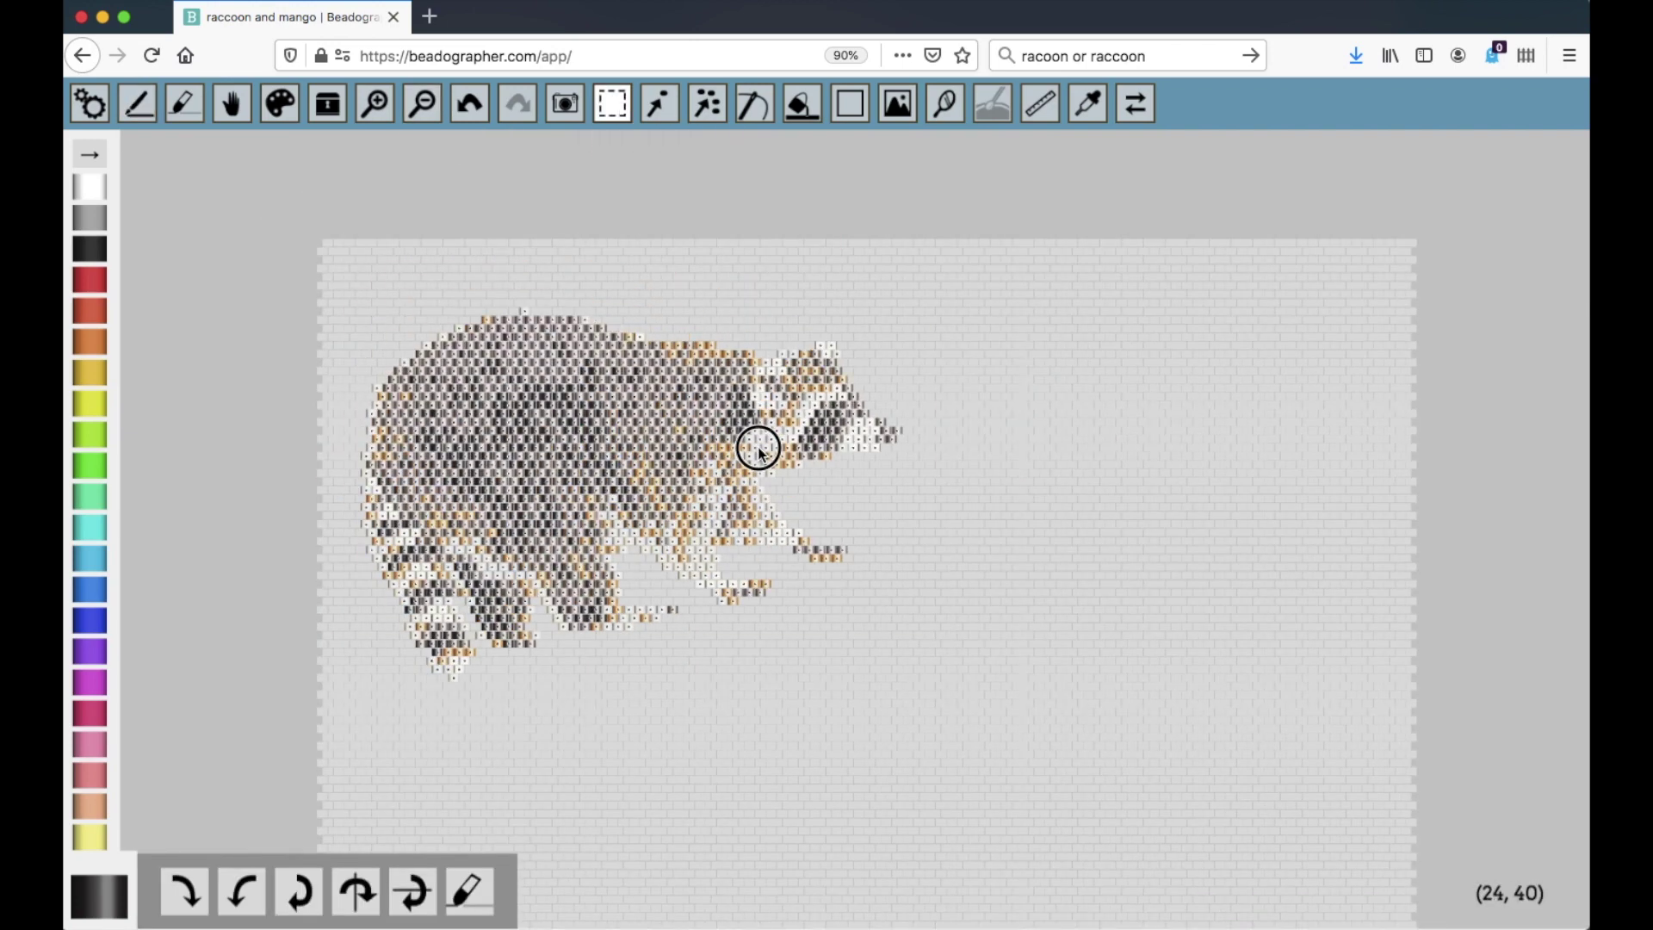
left_click(188, 896)
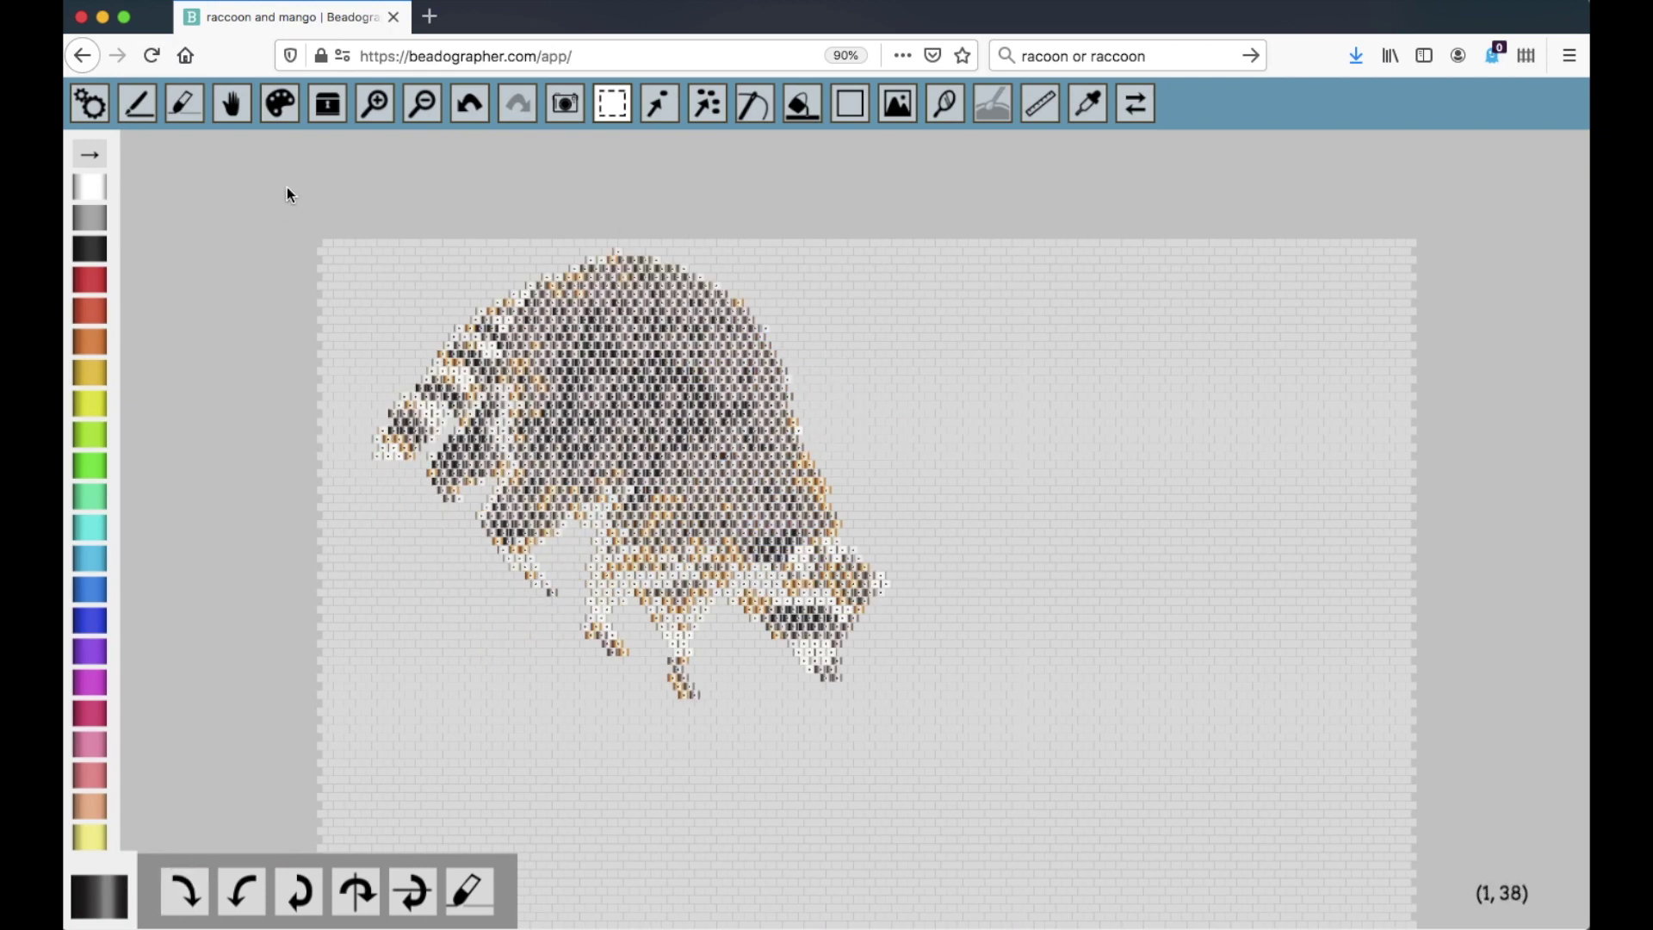
left_click(231, 104)
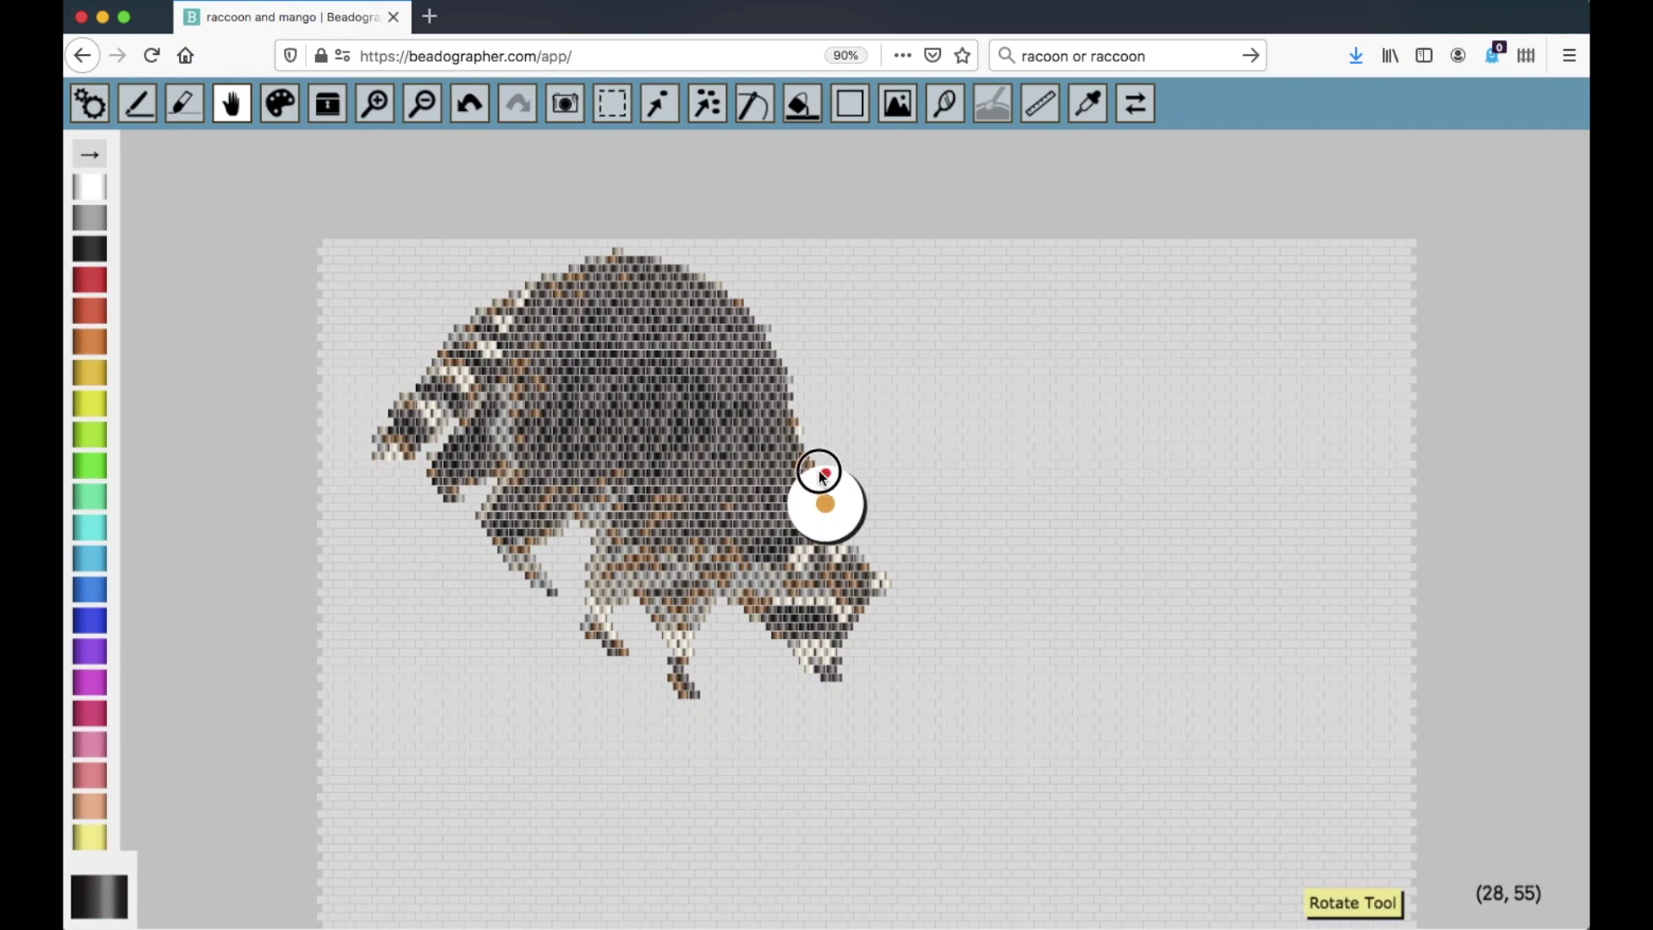
left_click_drag(822, 472, 797, 468)
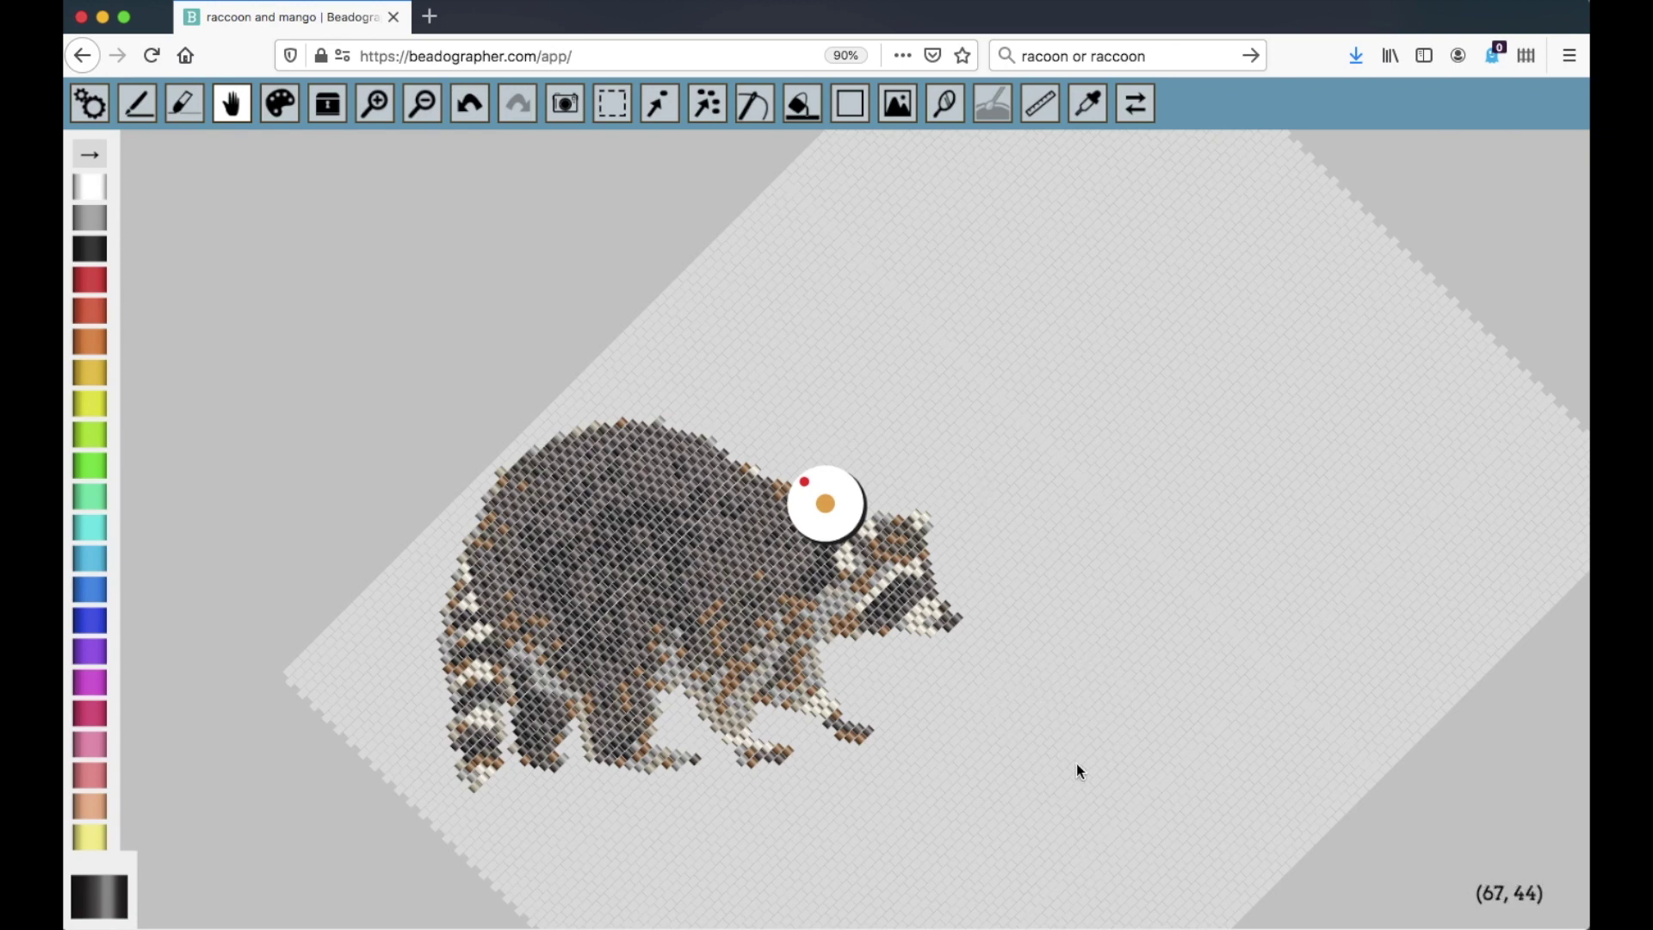
Step: Move the raccoon up into the canvas's top corner and drop it there
left_click(622, 106)
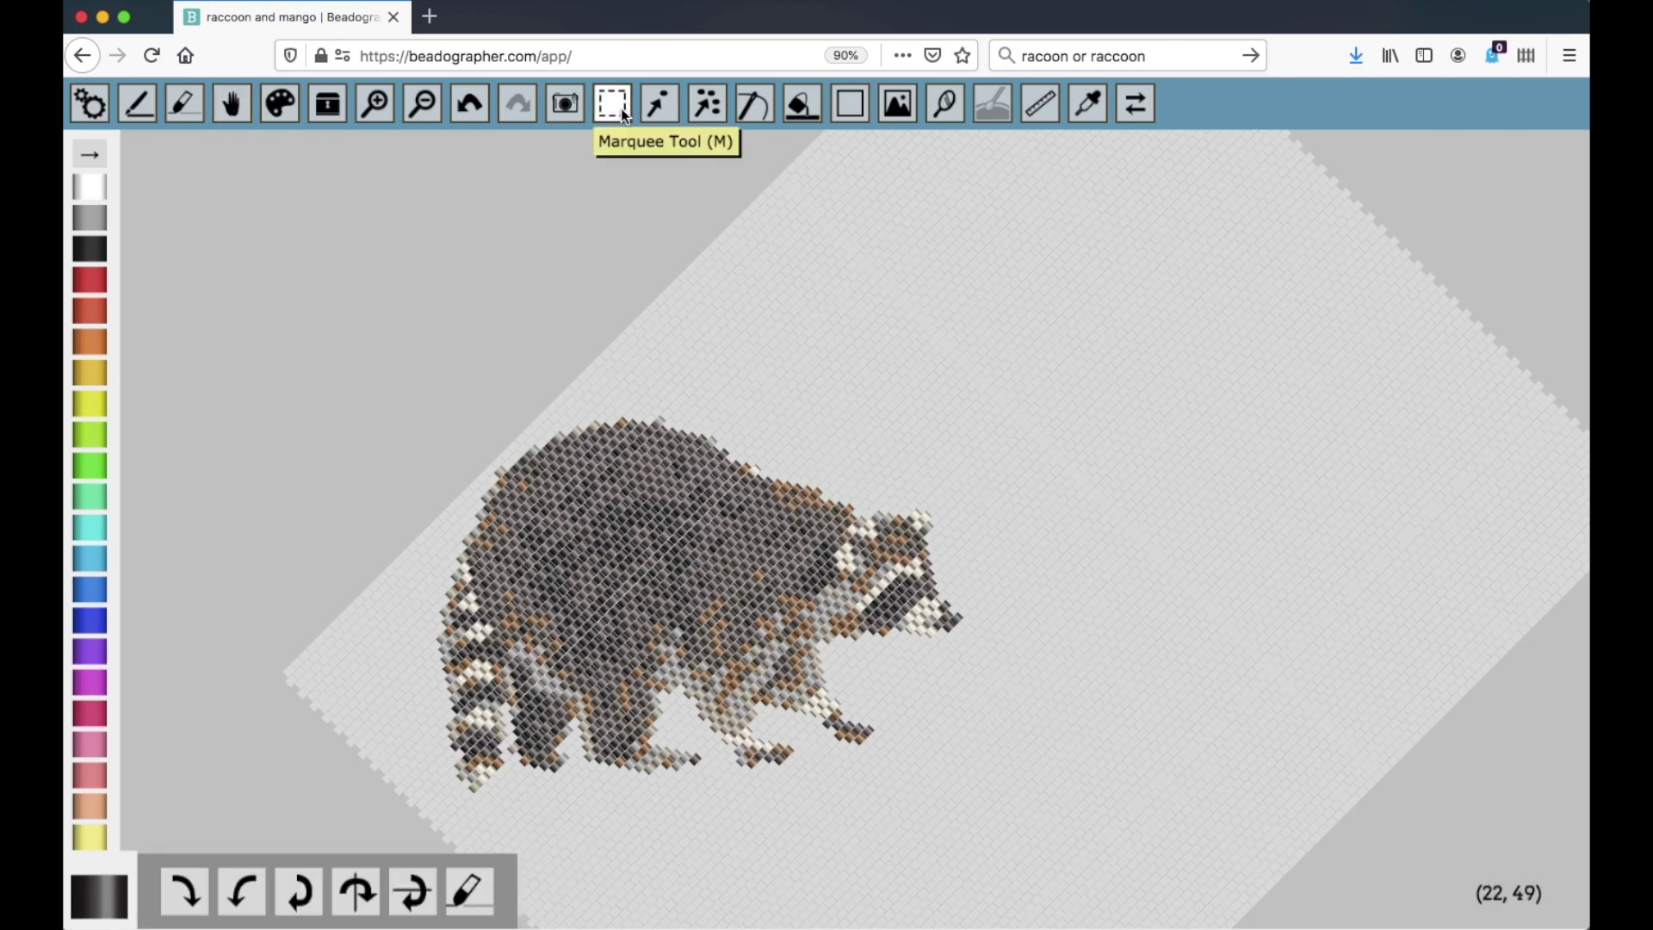
left_click_drag(339, 392, 1045, 790)
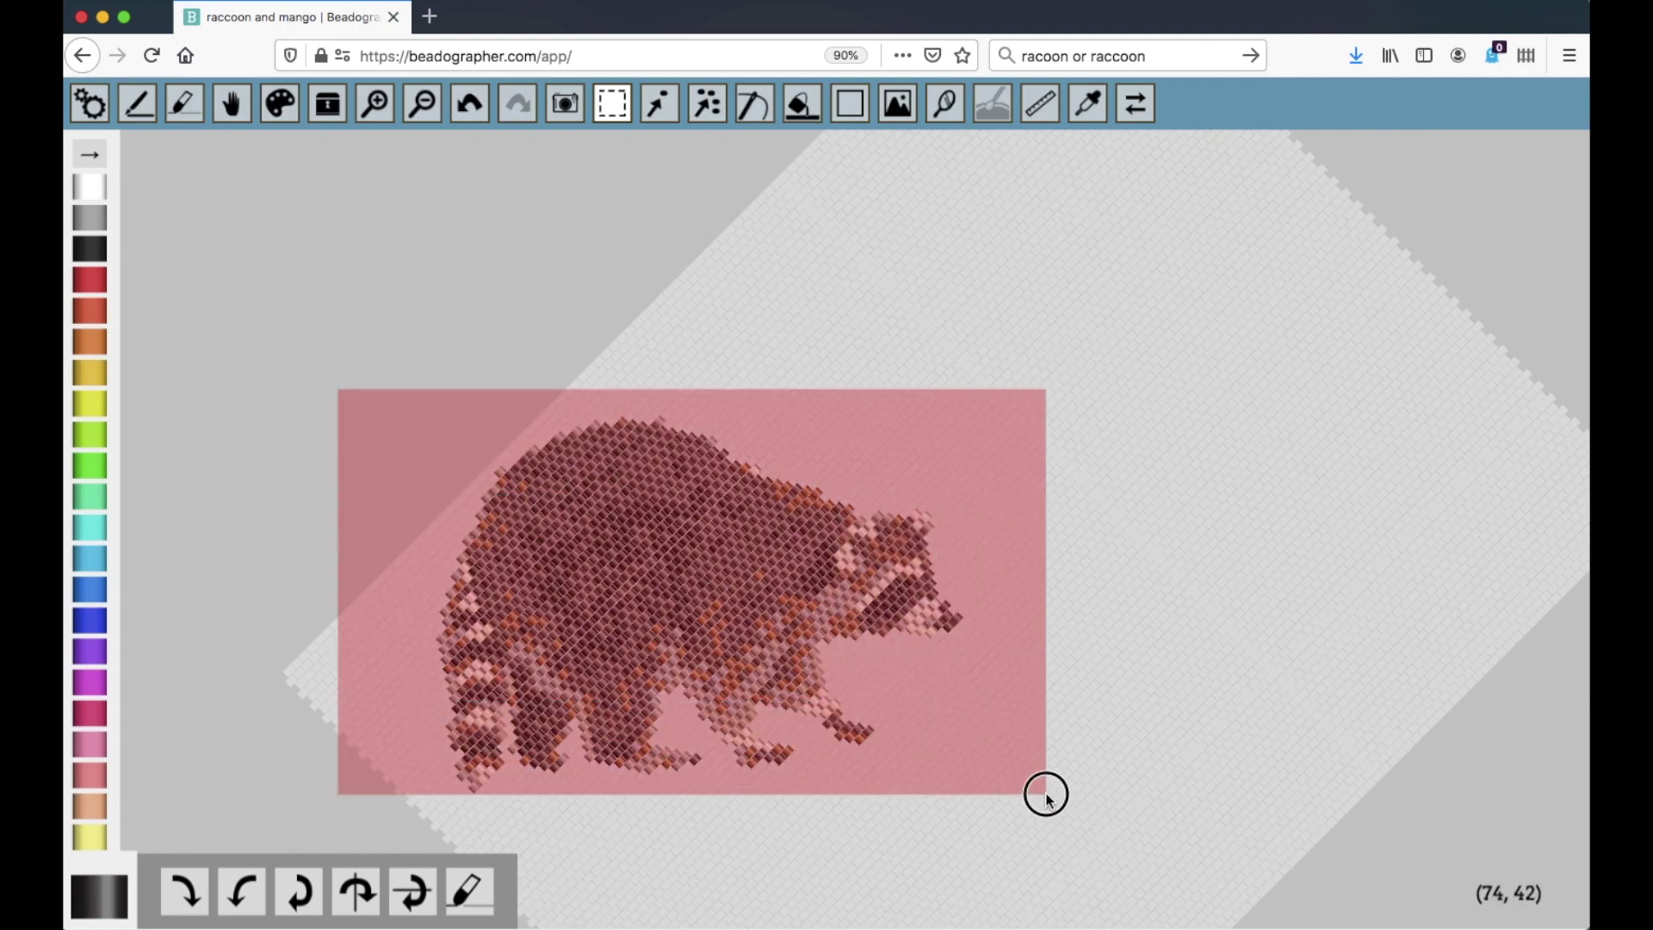
left_click_drag(691, 577, 1065, 263)
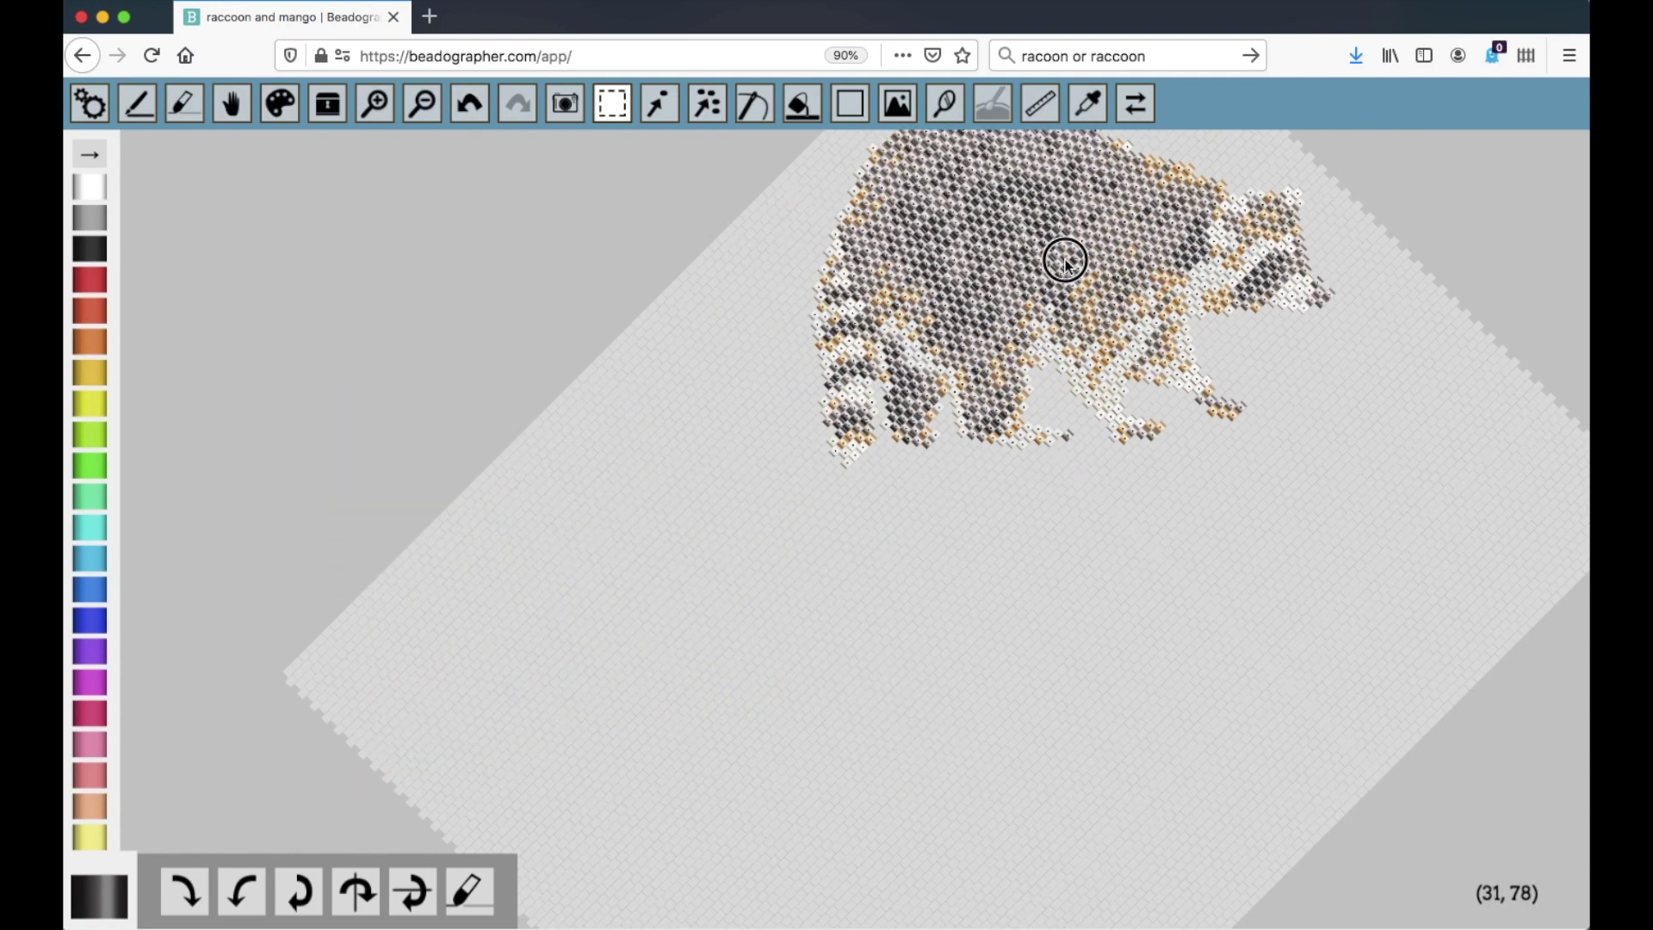
left_click(809, 613)
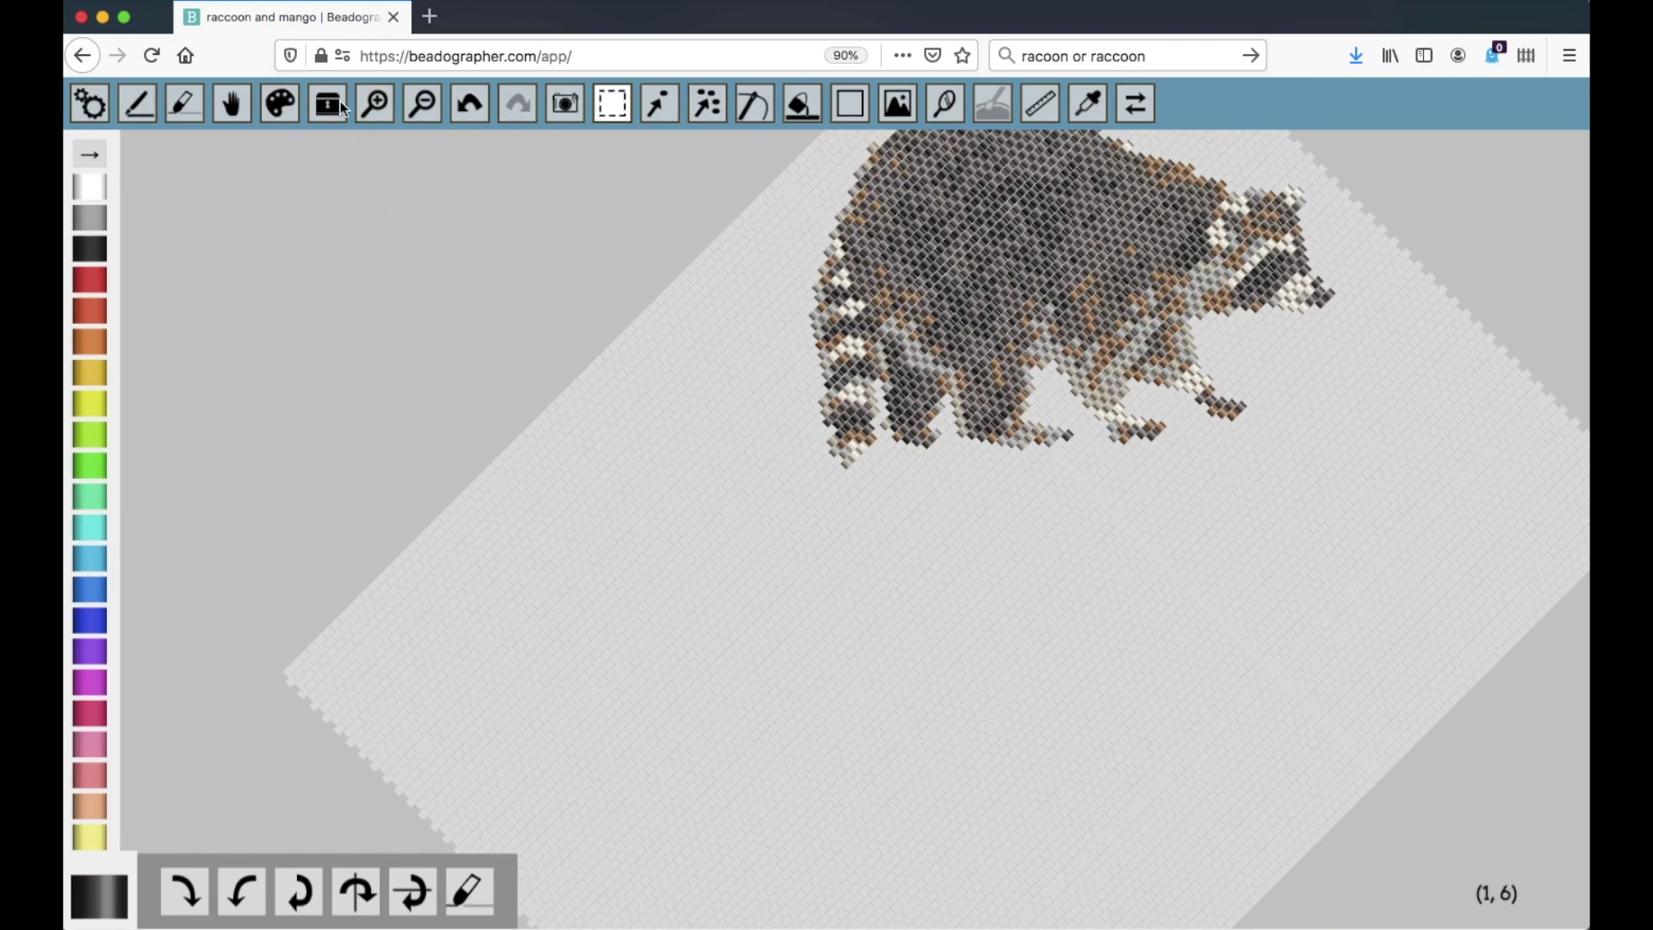
left_click(231, 103)
left_click_drag(810, 489, 853, 503)
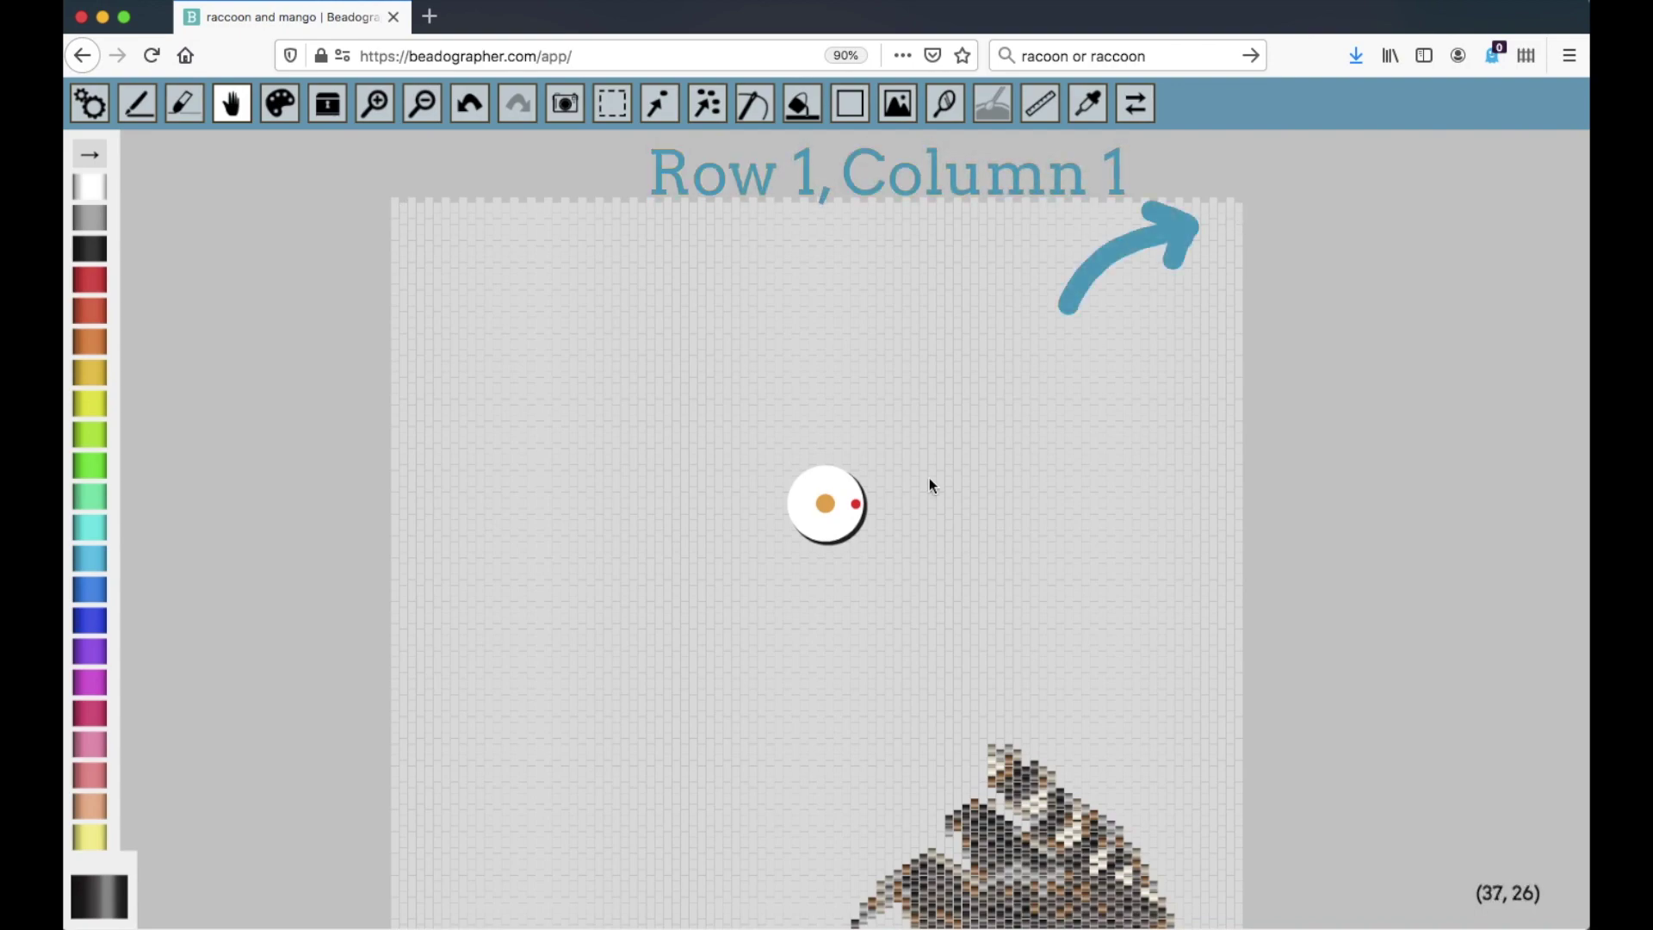
Step: Rotate the raccoon and mango canvas view to a different angle
left_click_drag(857, 505, 823, 464)
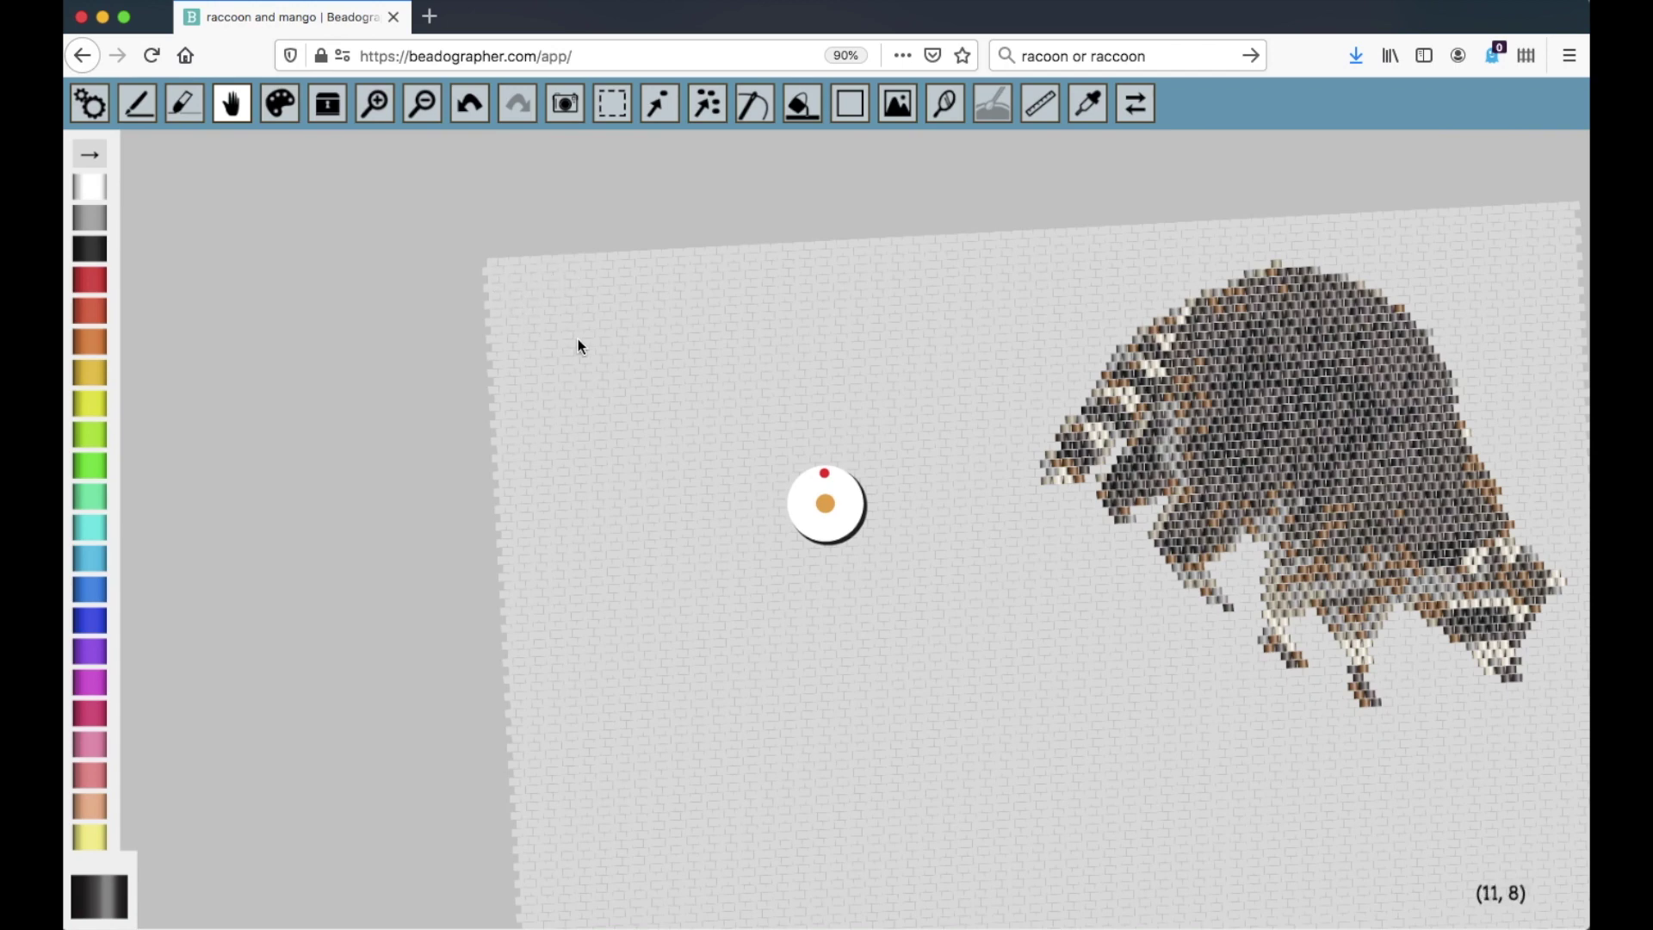
Step: Open the mango project and copy the mango beads at the grid's top-left
left_click(90, 105)
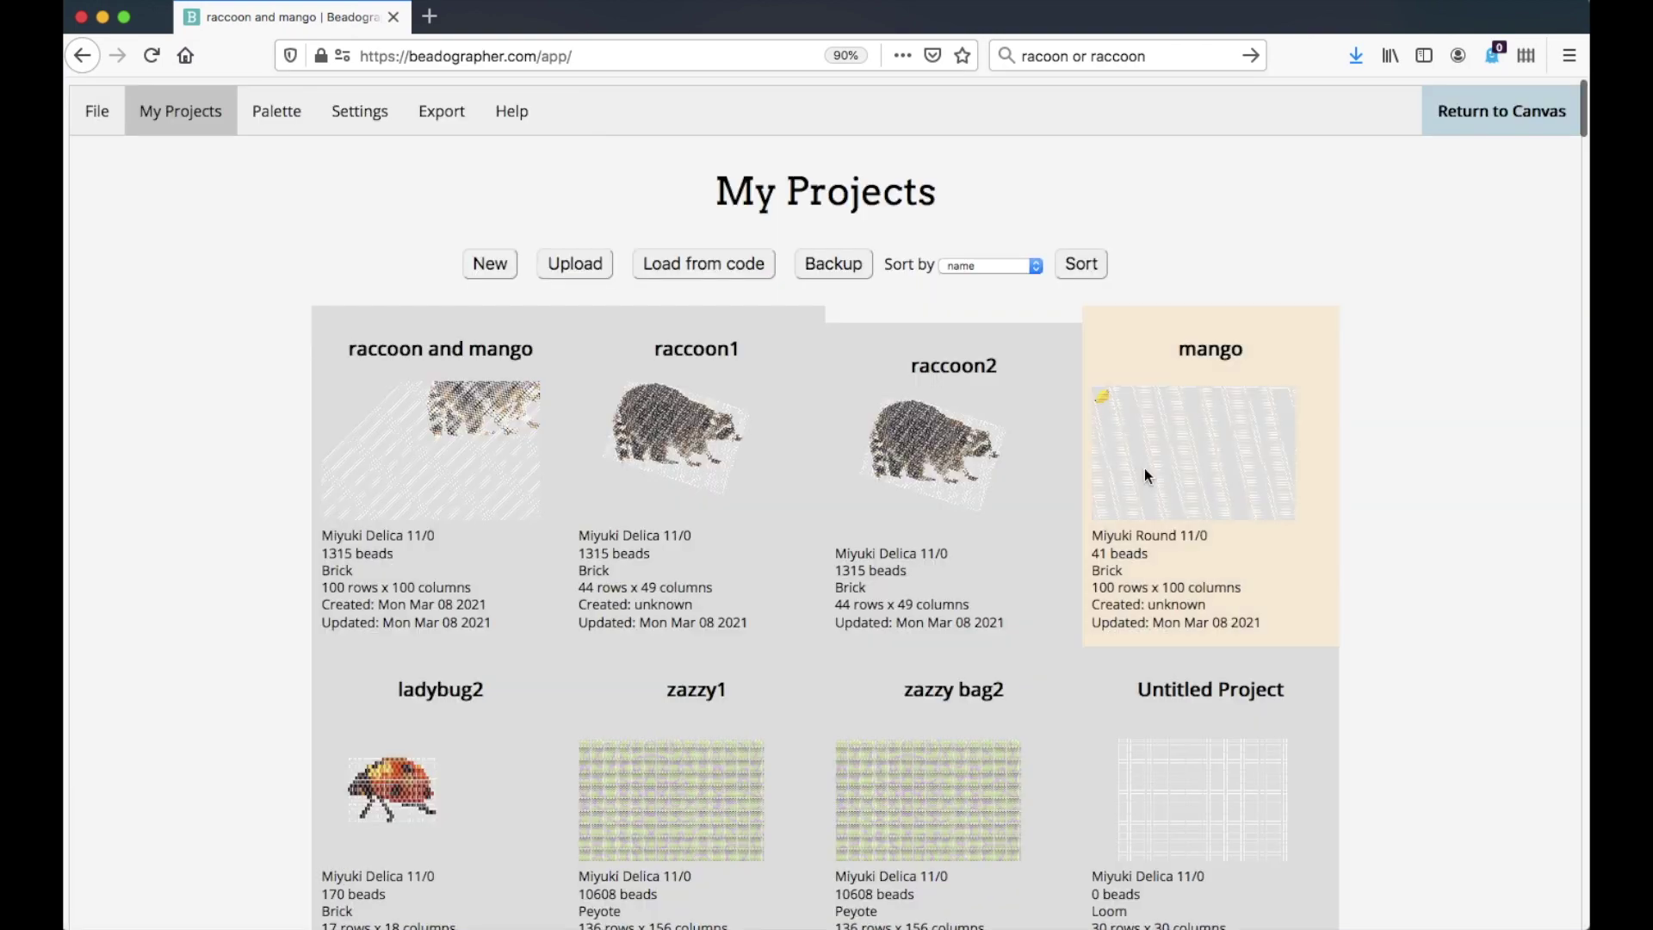
left_click(1145, 471)
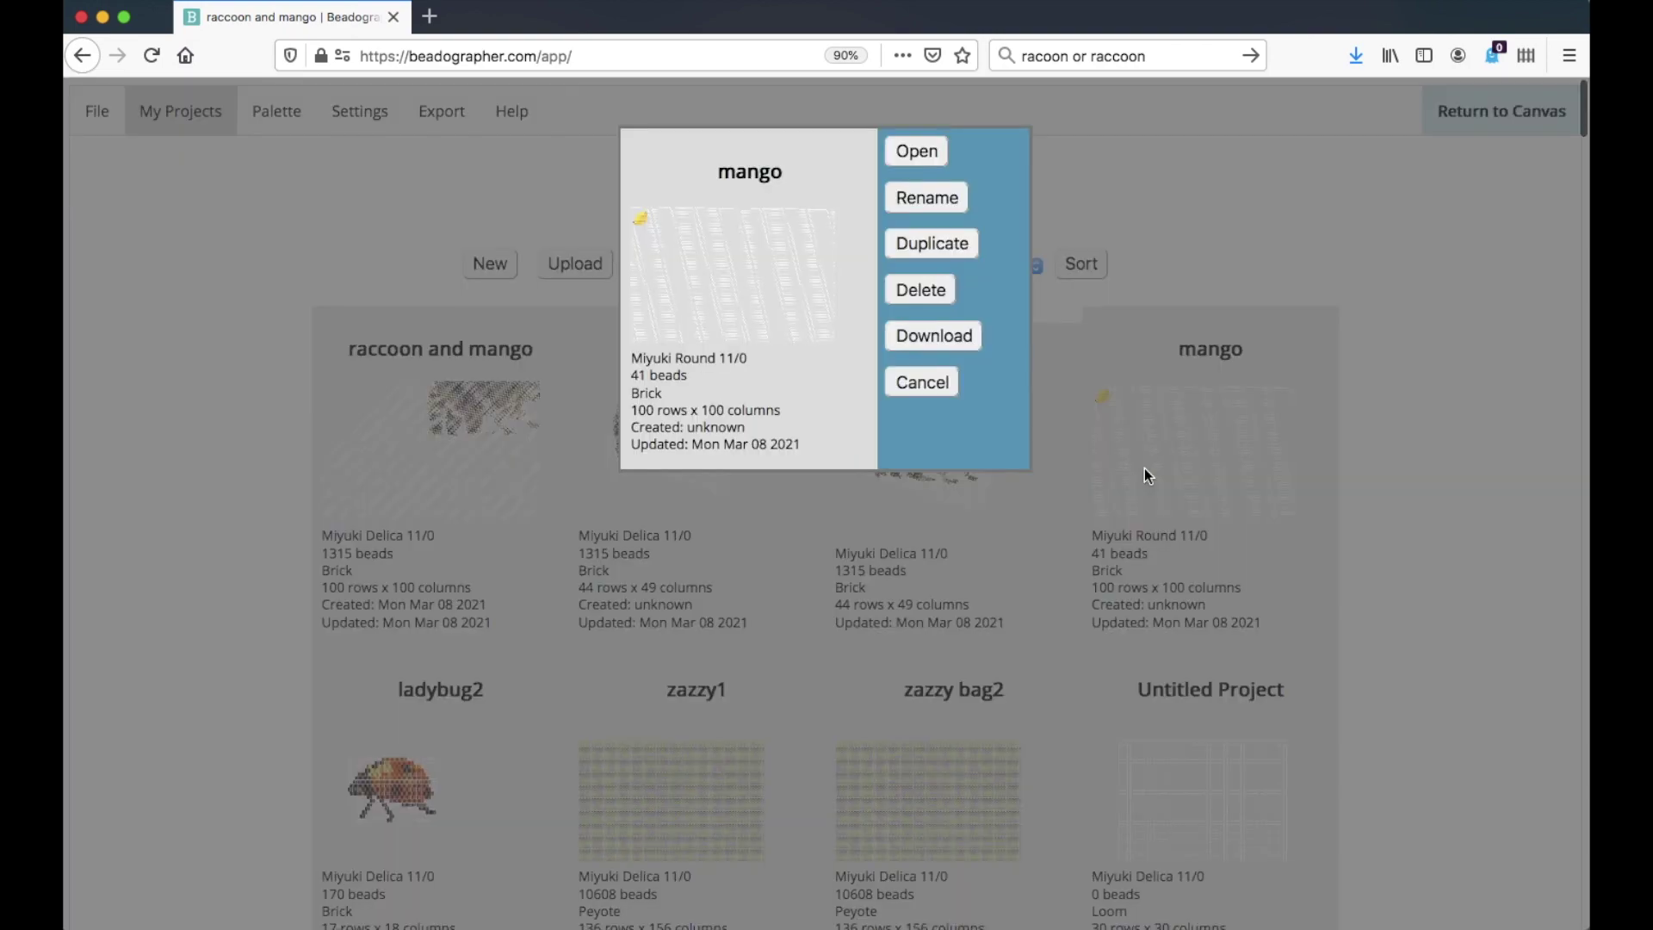
left_click(918, 155)
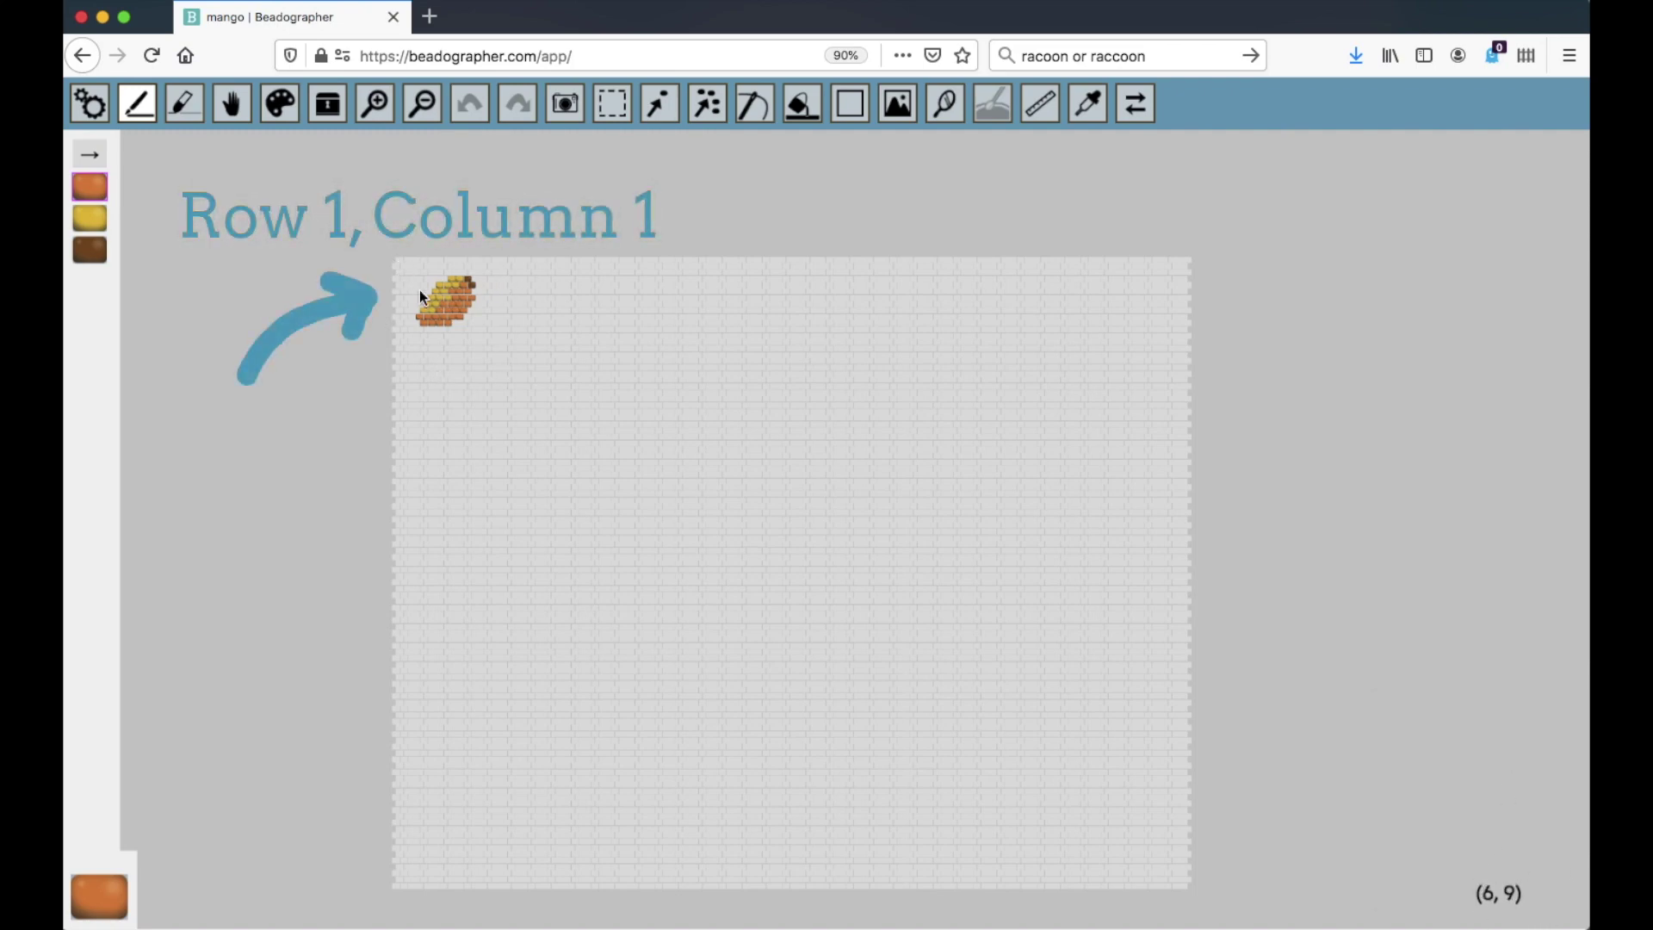
left_click(614, 110)
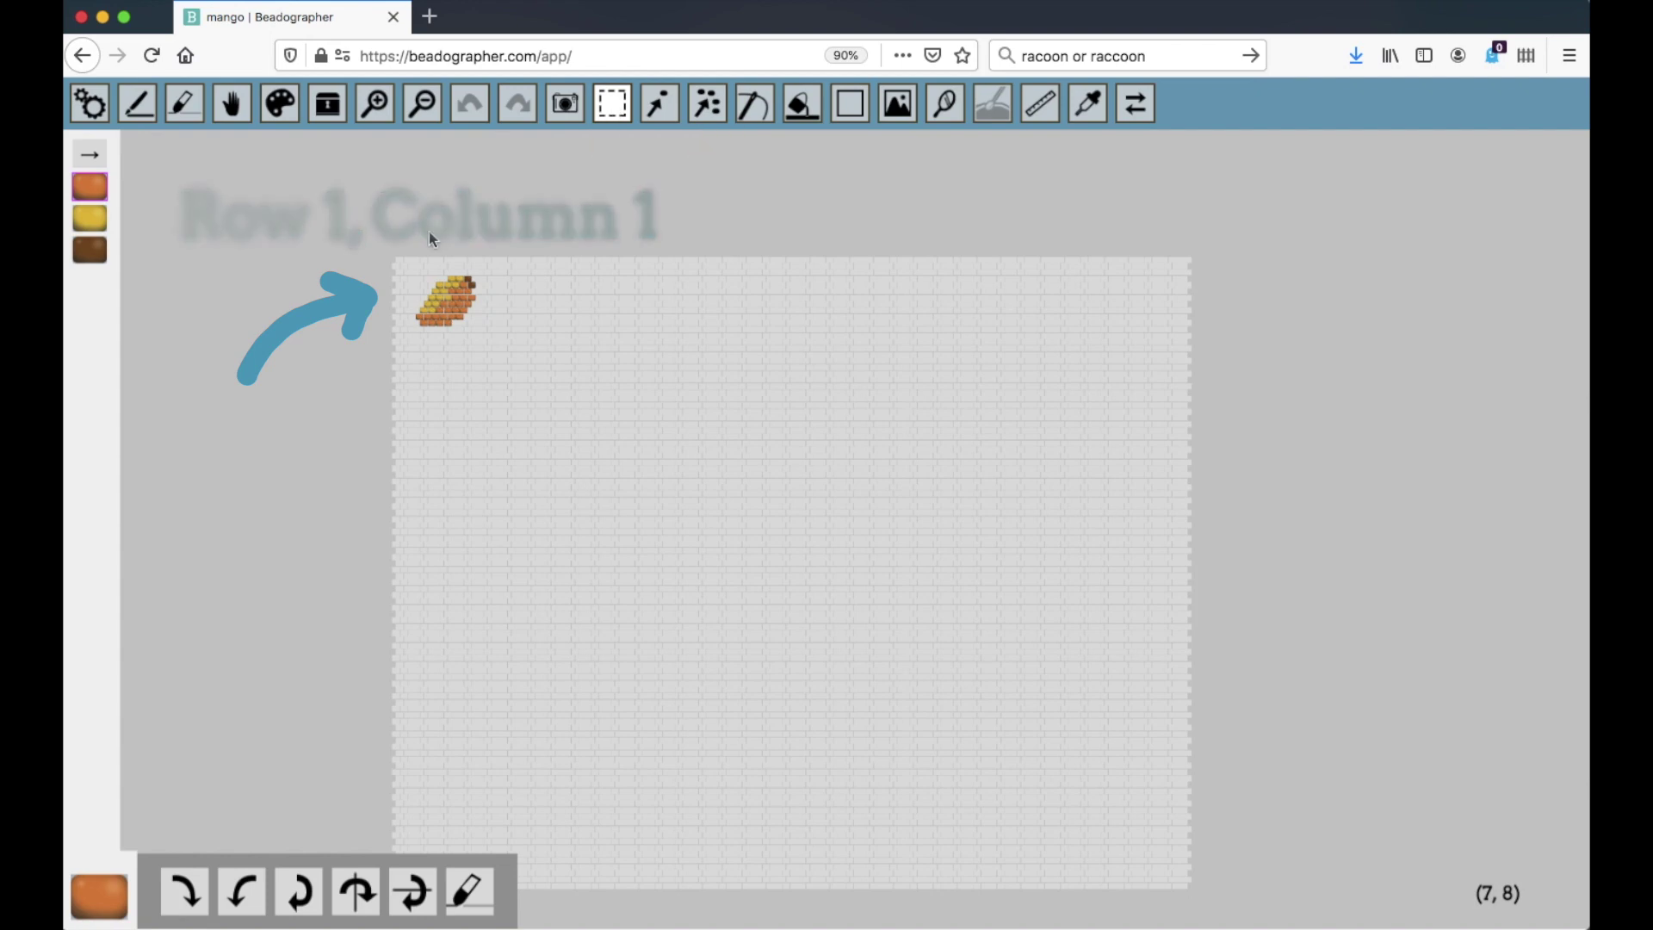
left_click_drag(398, 246, 538, 381)
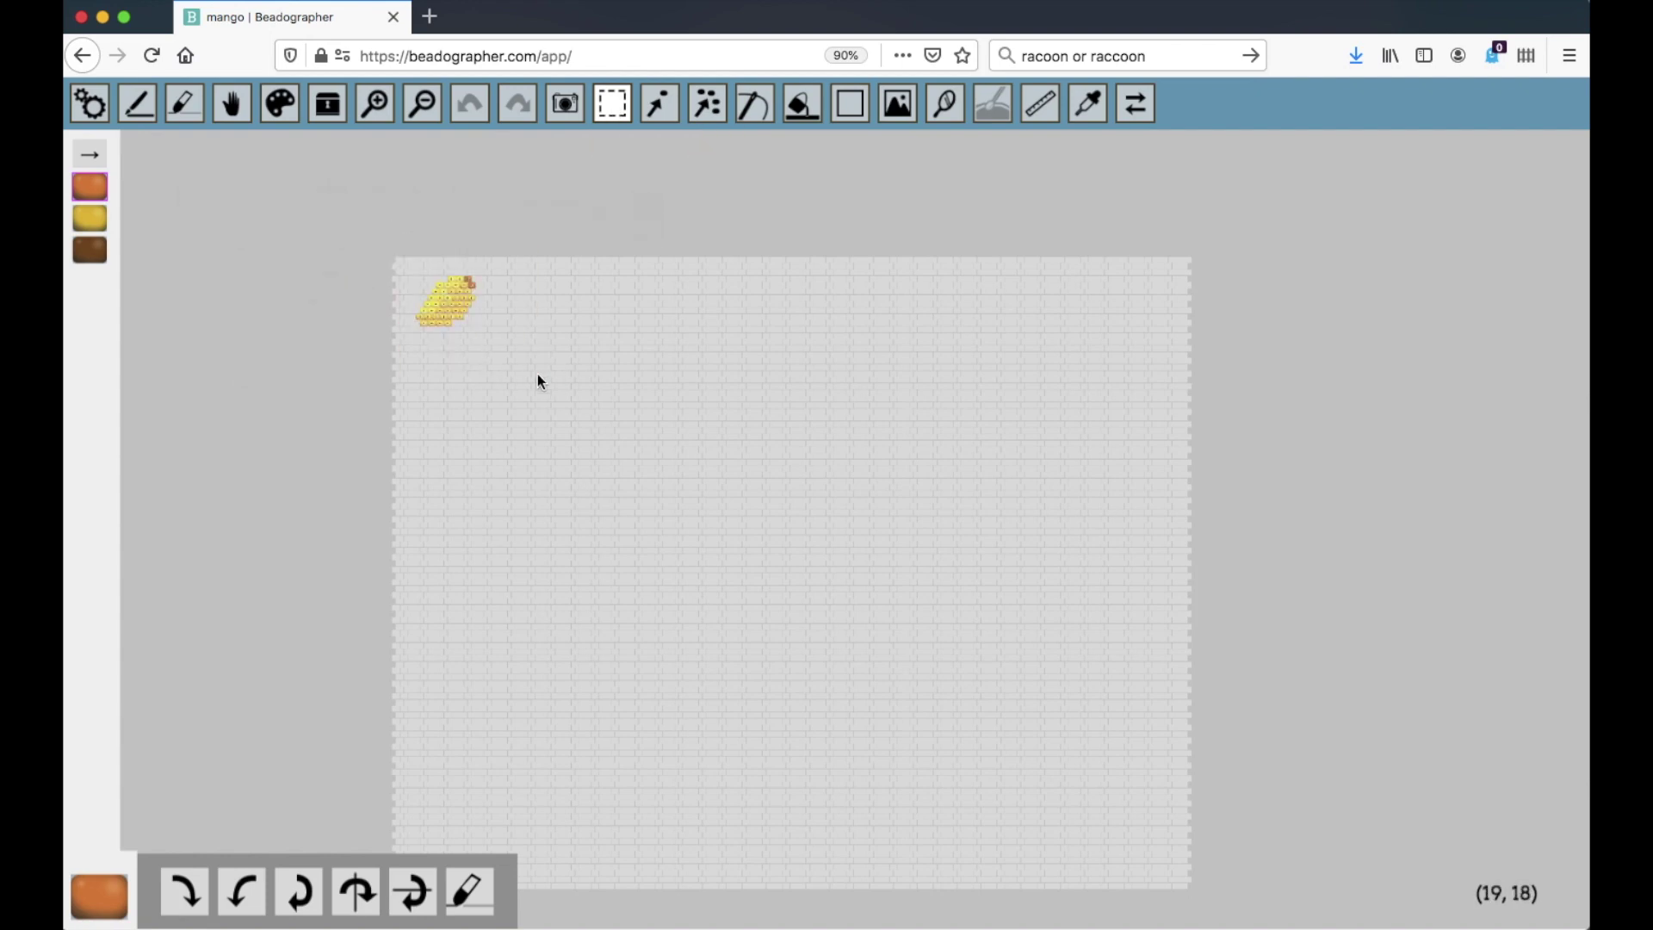
key("alt+c")
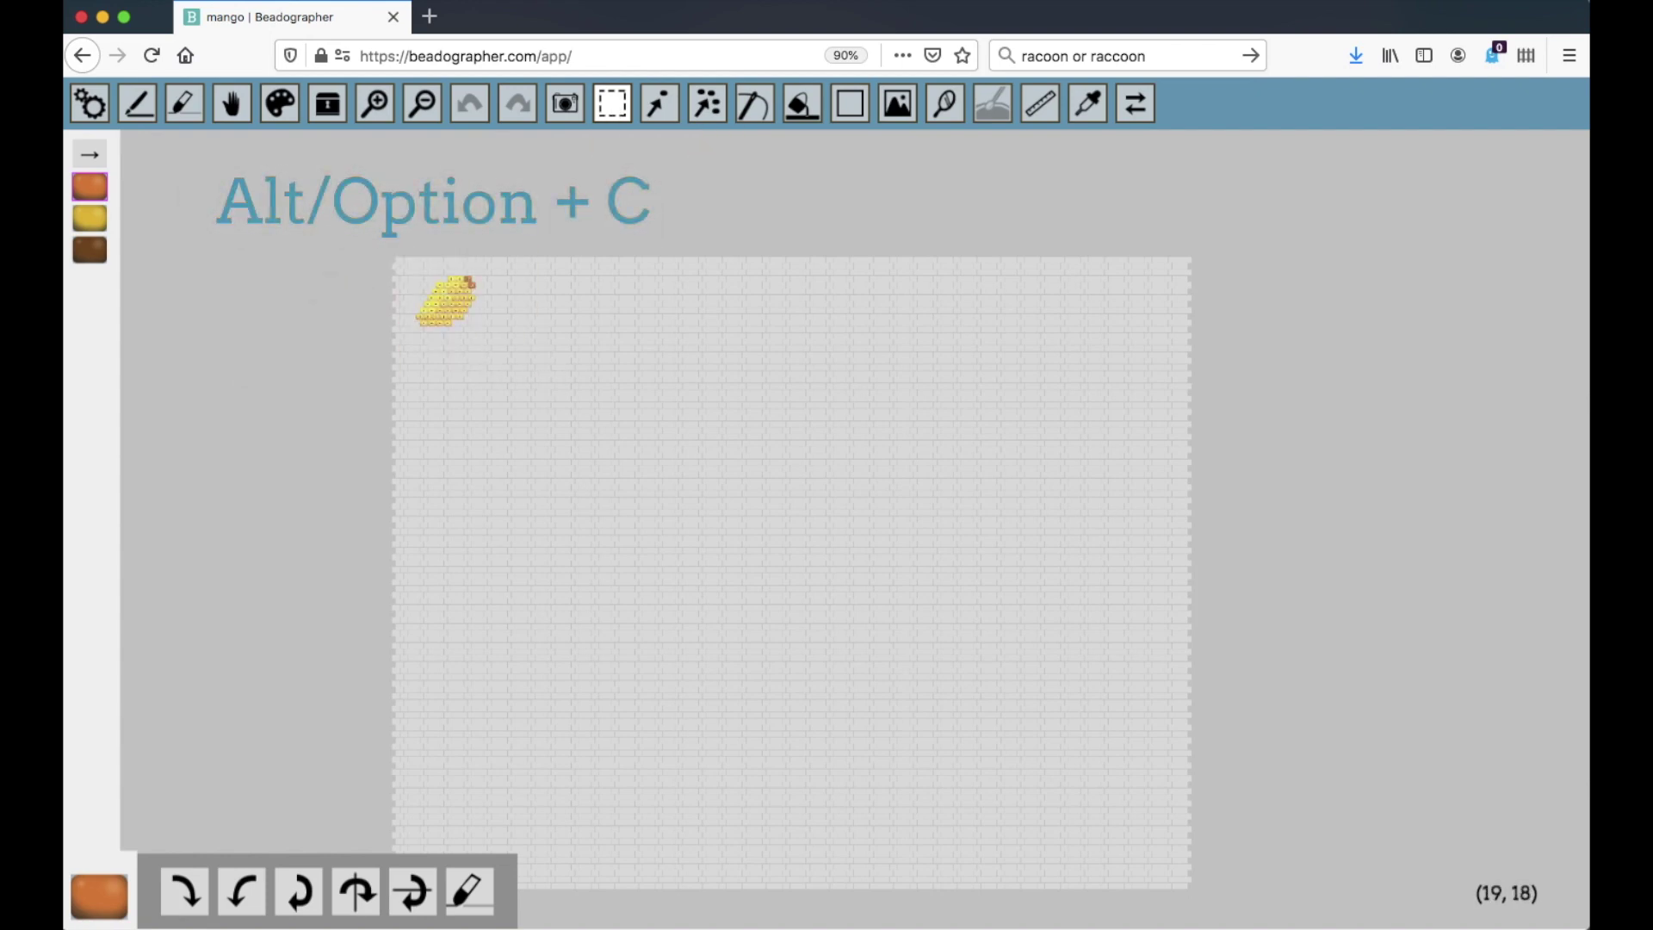
Step: Reopen raccoon and mango and paste the copied mango near row 1, column 1
left_click(99, 107)
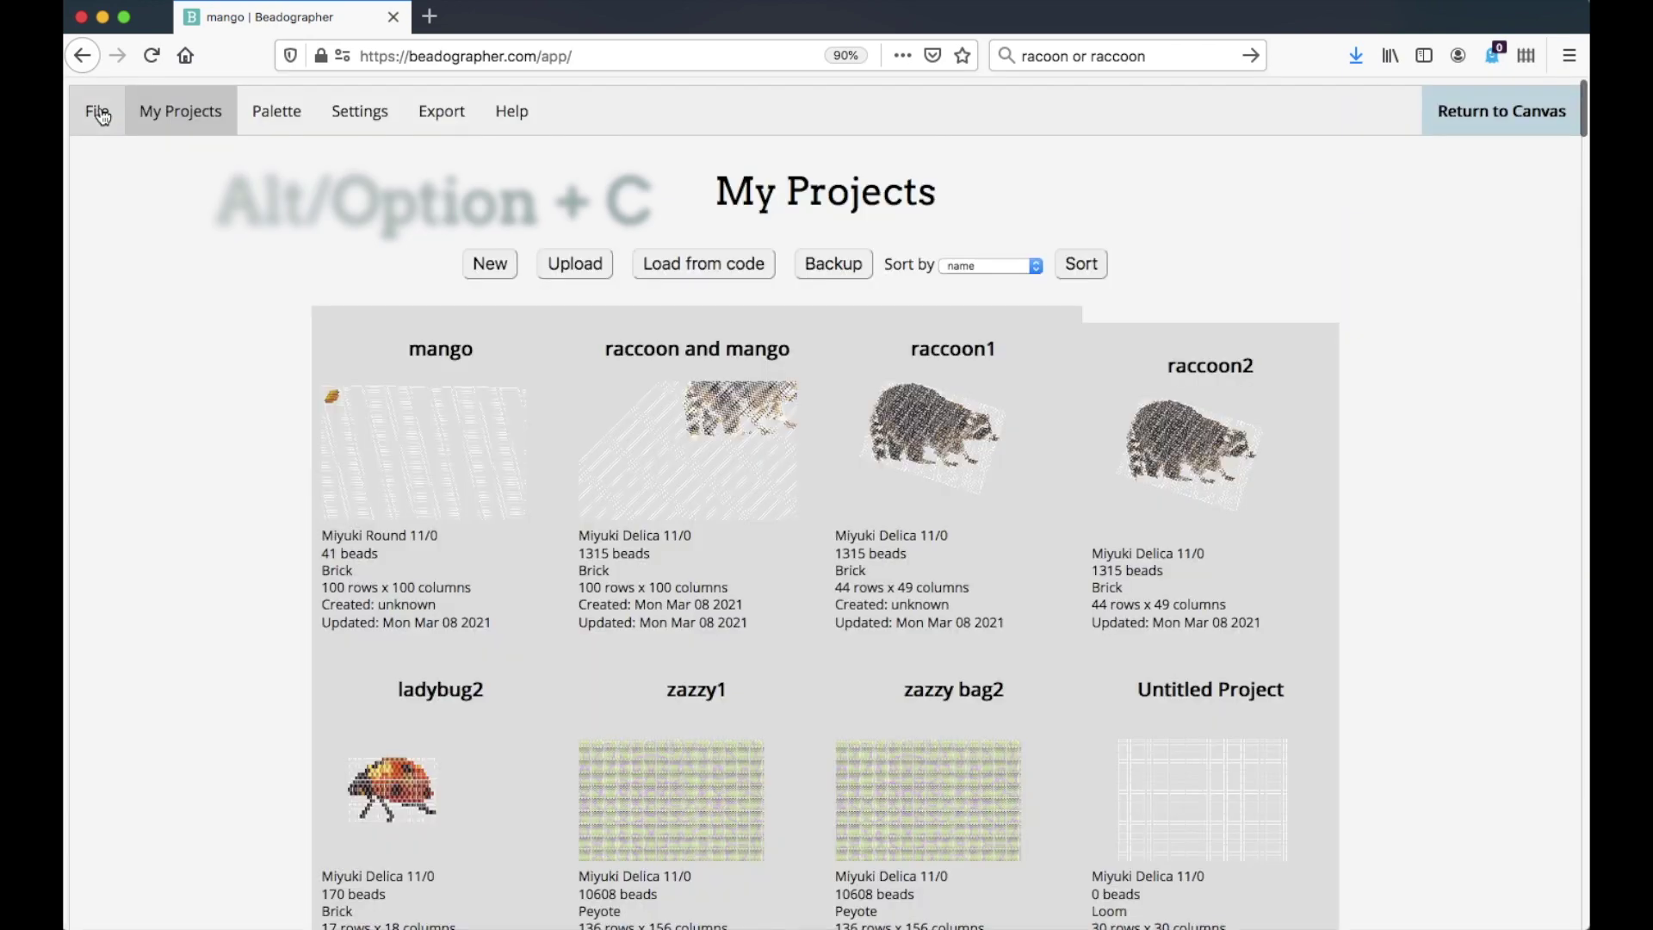
left_click(720, 414)
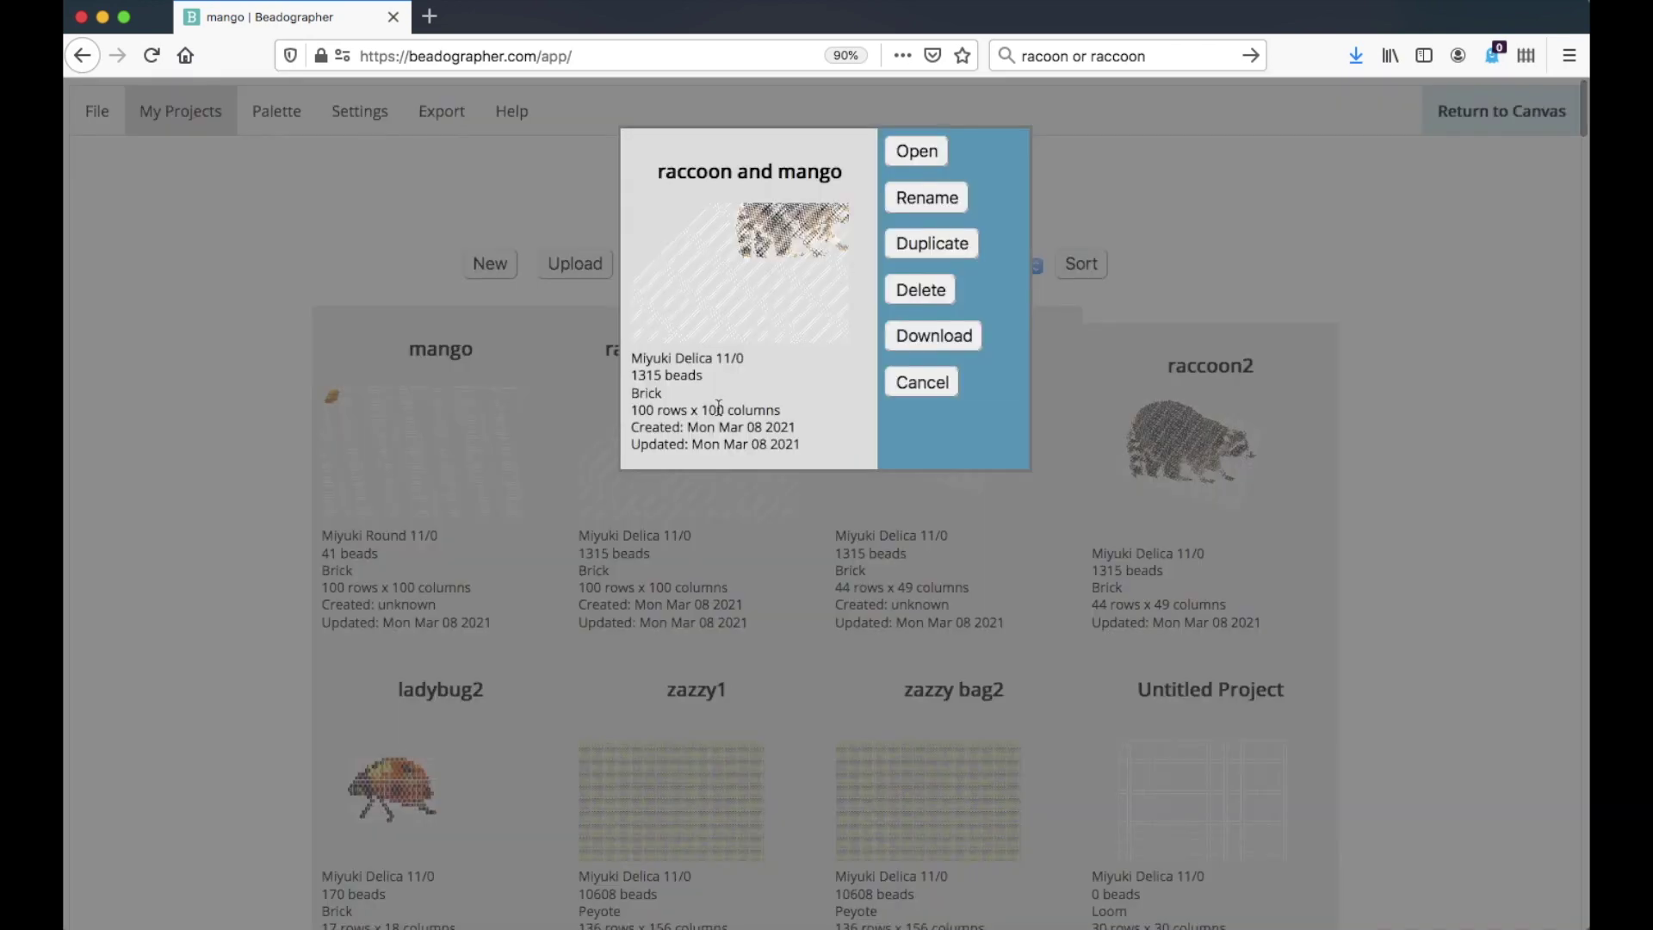
left_click(916, 151)
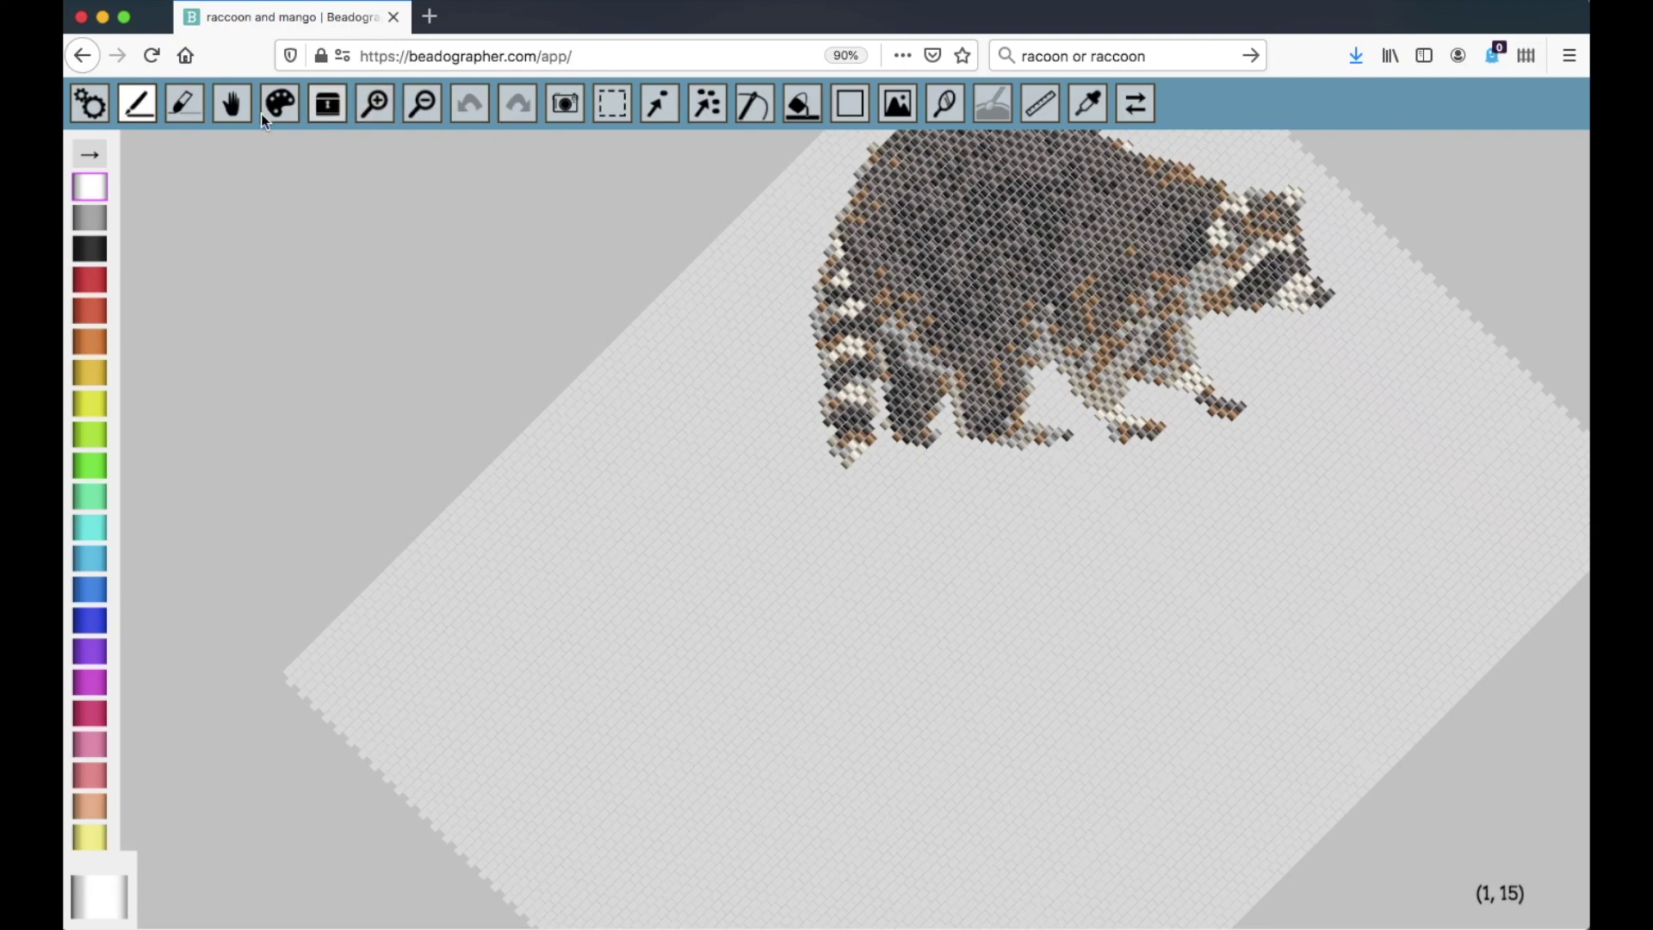
left_click(233, 107)
mouse_move(819, 479)
left_mouse_down()
mouse_move(793, 479)
mouse_move(852, 465)
mouse_move(833, 472)
left_mouse_up()
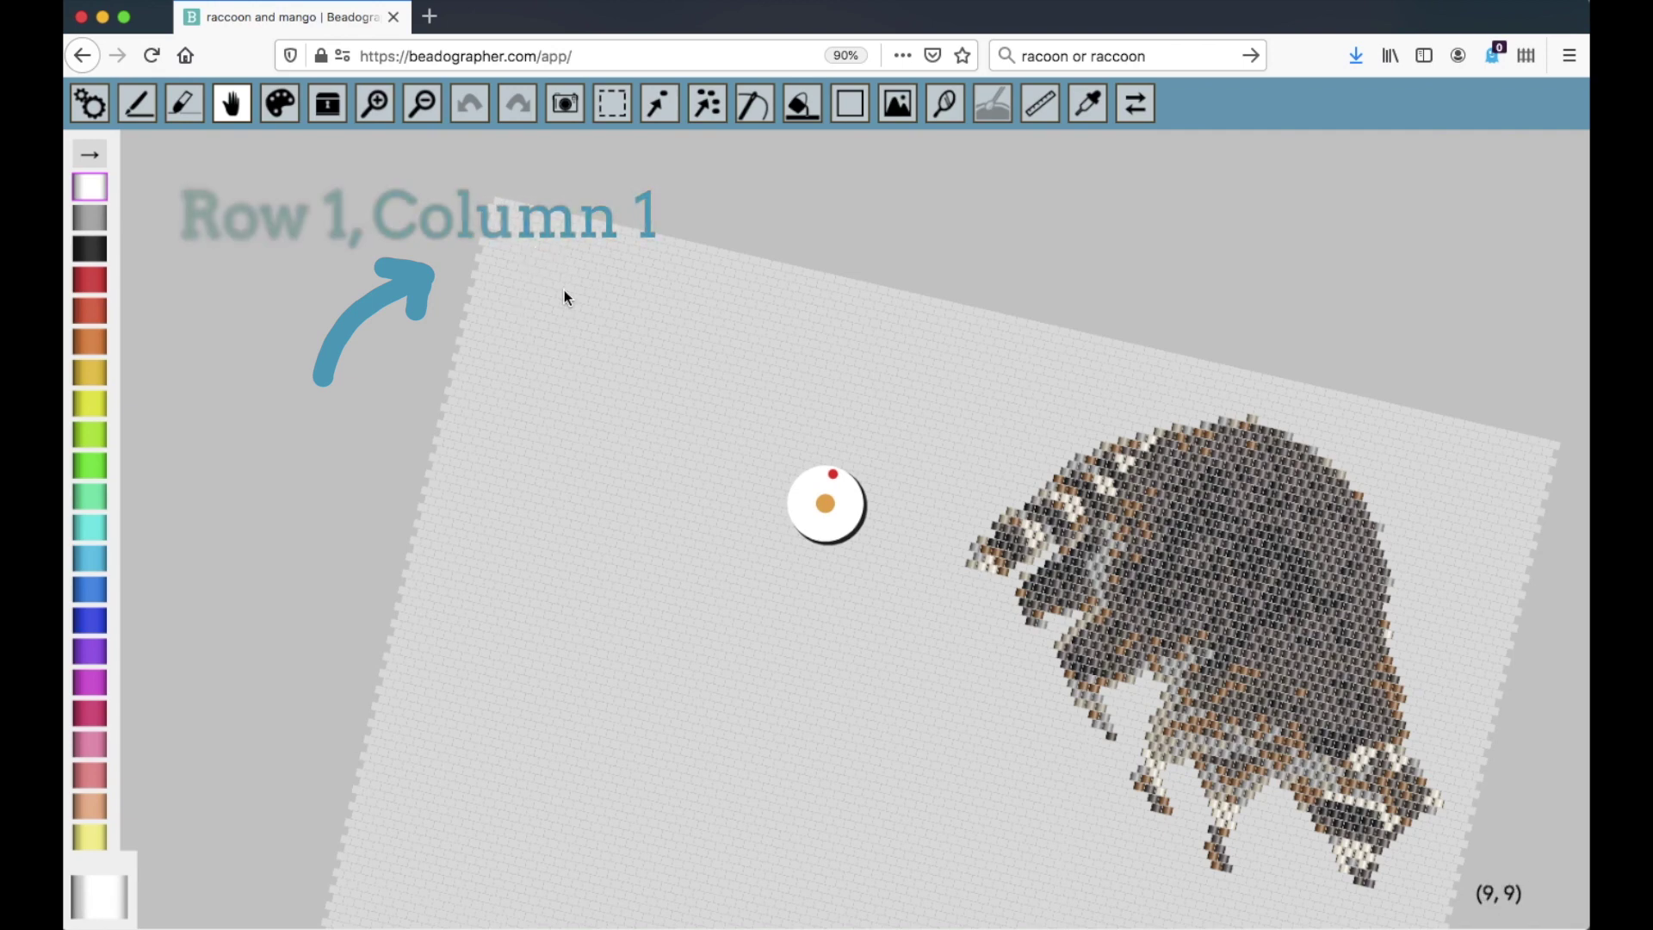
key("alt+v")
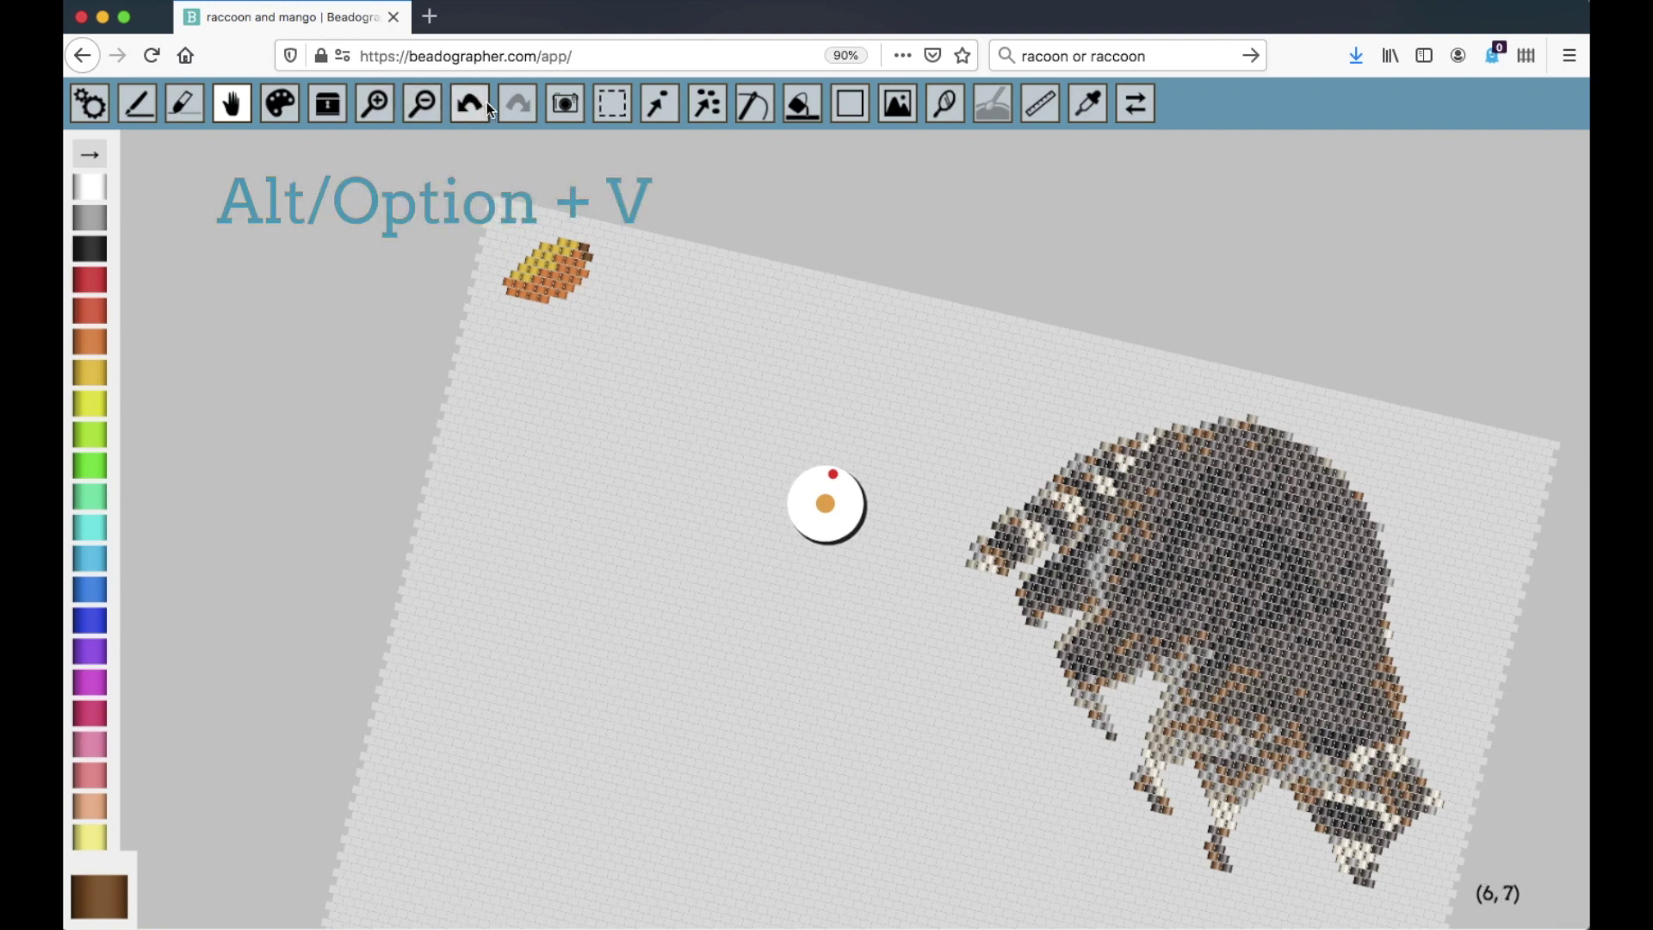
left_click(612, 103)
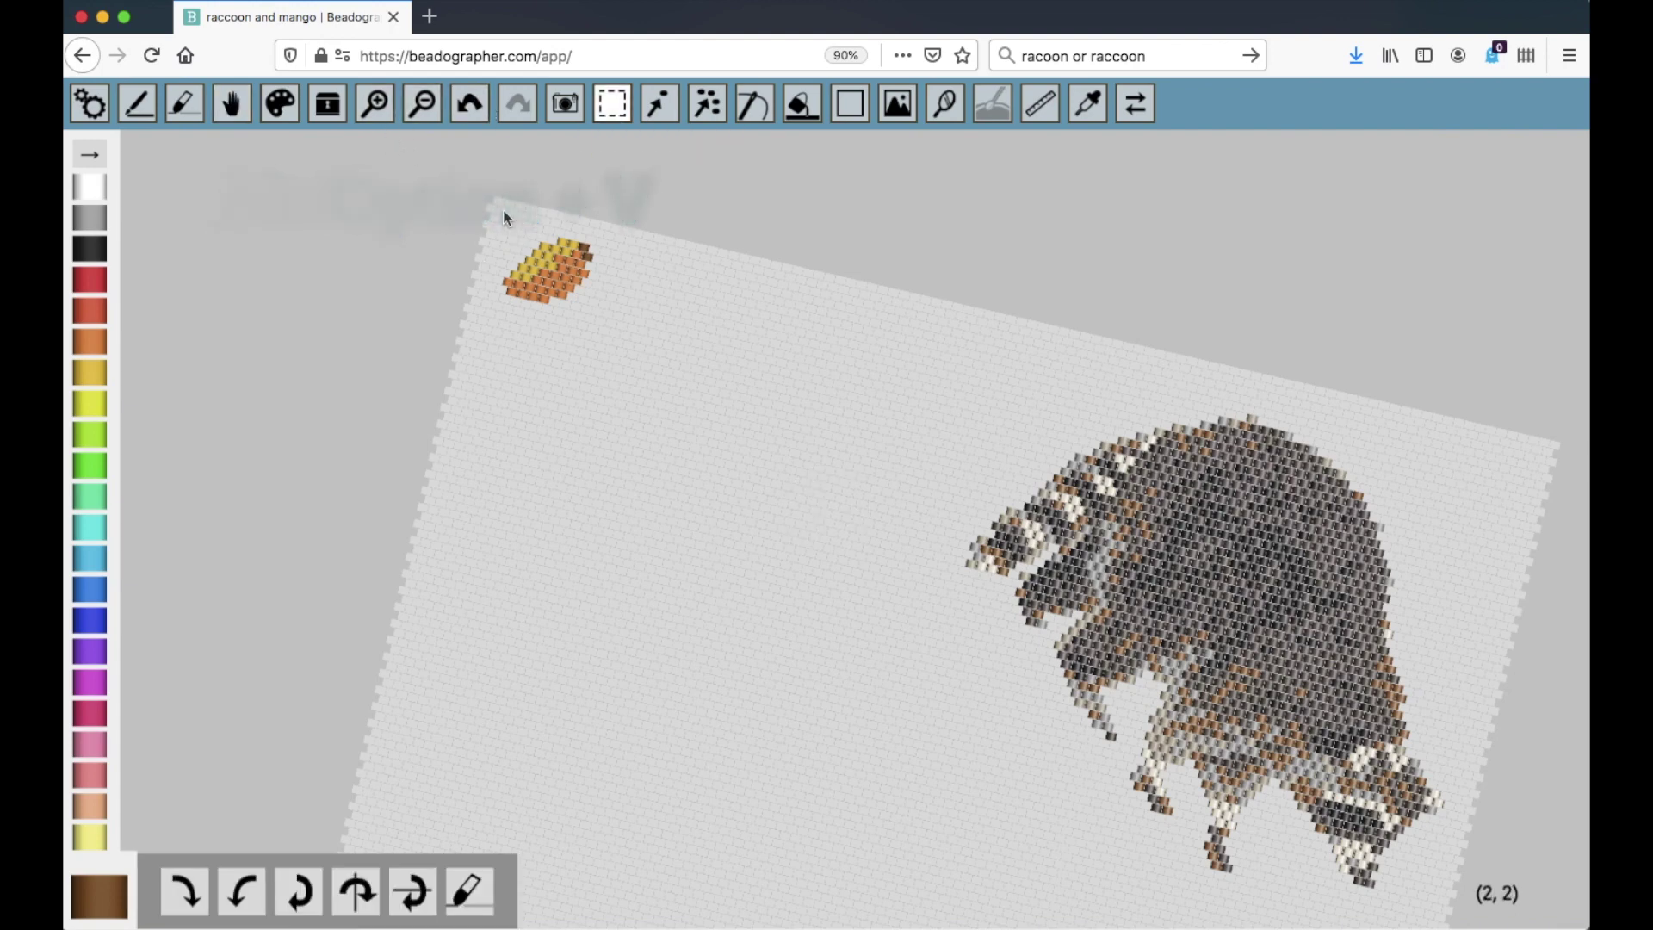
Step: Move the pasted mango from the canvas corner down near the raccoon's paws
left_click_drag(504, 211, 639, 398)
left_click_drag(564, 259, 968, 813)
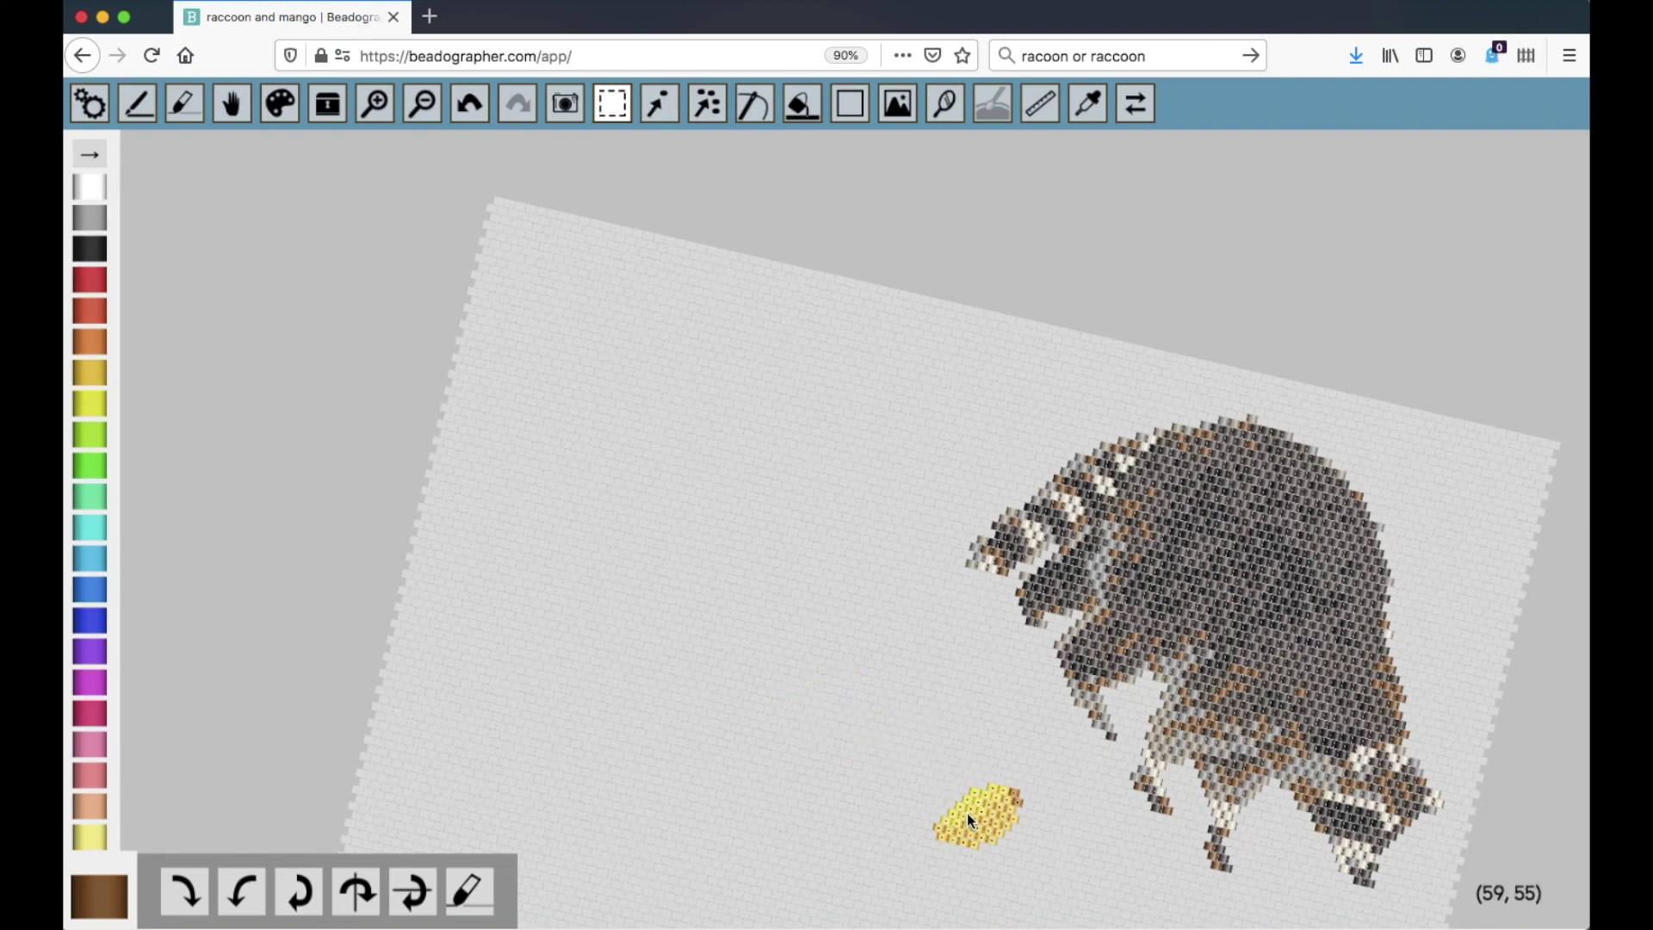
left_click(231, 101)
Step: Shift the raccoon down-left so it sits just left of the canvas centre
left_click_drag(833, 481, 805, 472)
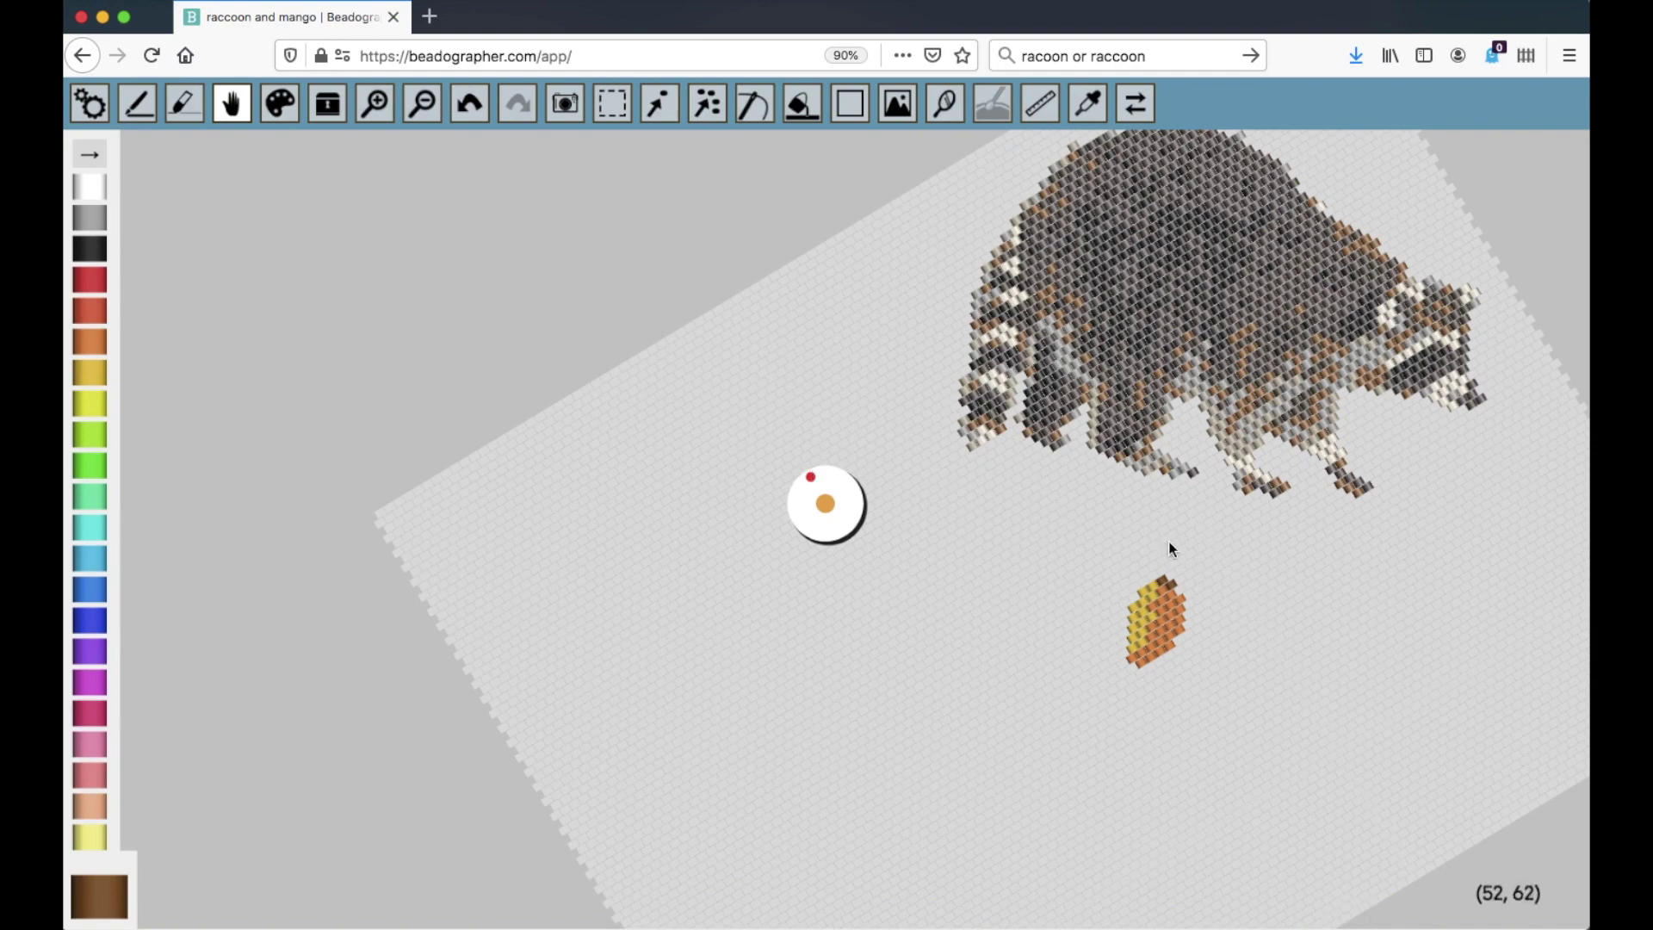
left_click_drag(1169, 541, 1122, 626)
left_click(607, 108)
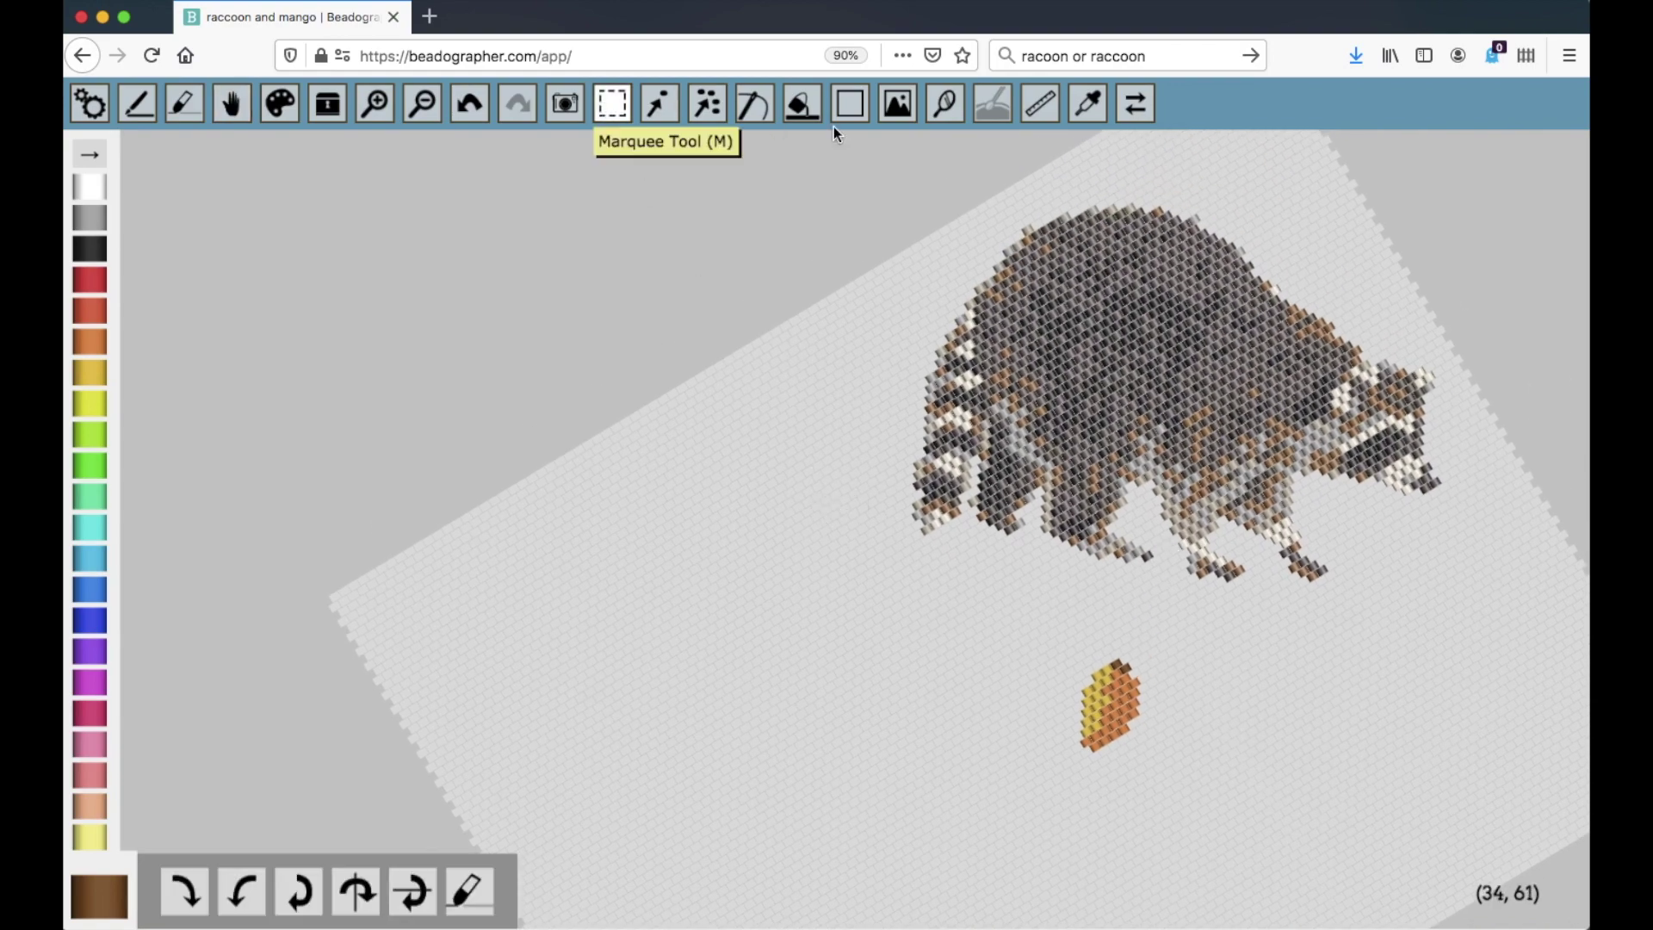
left_click_drag(910, 155, 1448, 601)
left_click(943, 594)
left_click_drag(942, 594, 828, 673)
left_click(1233, 753)
Step: Place the mango in front of the raccoon's nose, rotated right to lie horizontally
left_click_drag(1062, 619, 1177, 786)
left_click_drag(1077, 754, 1108, 803)
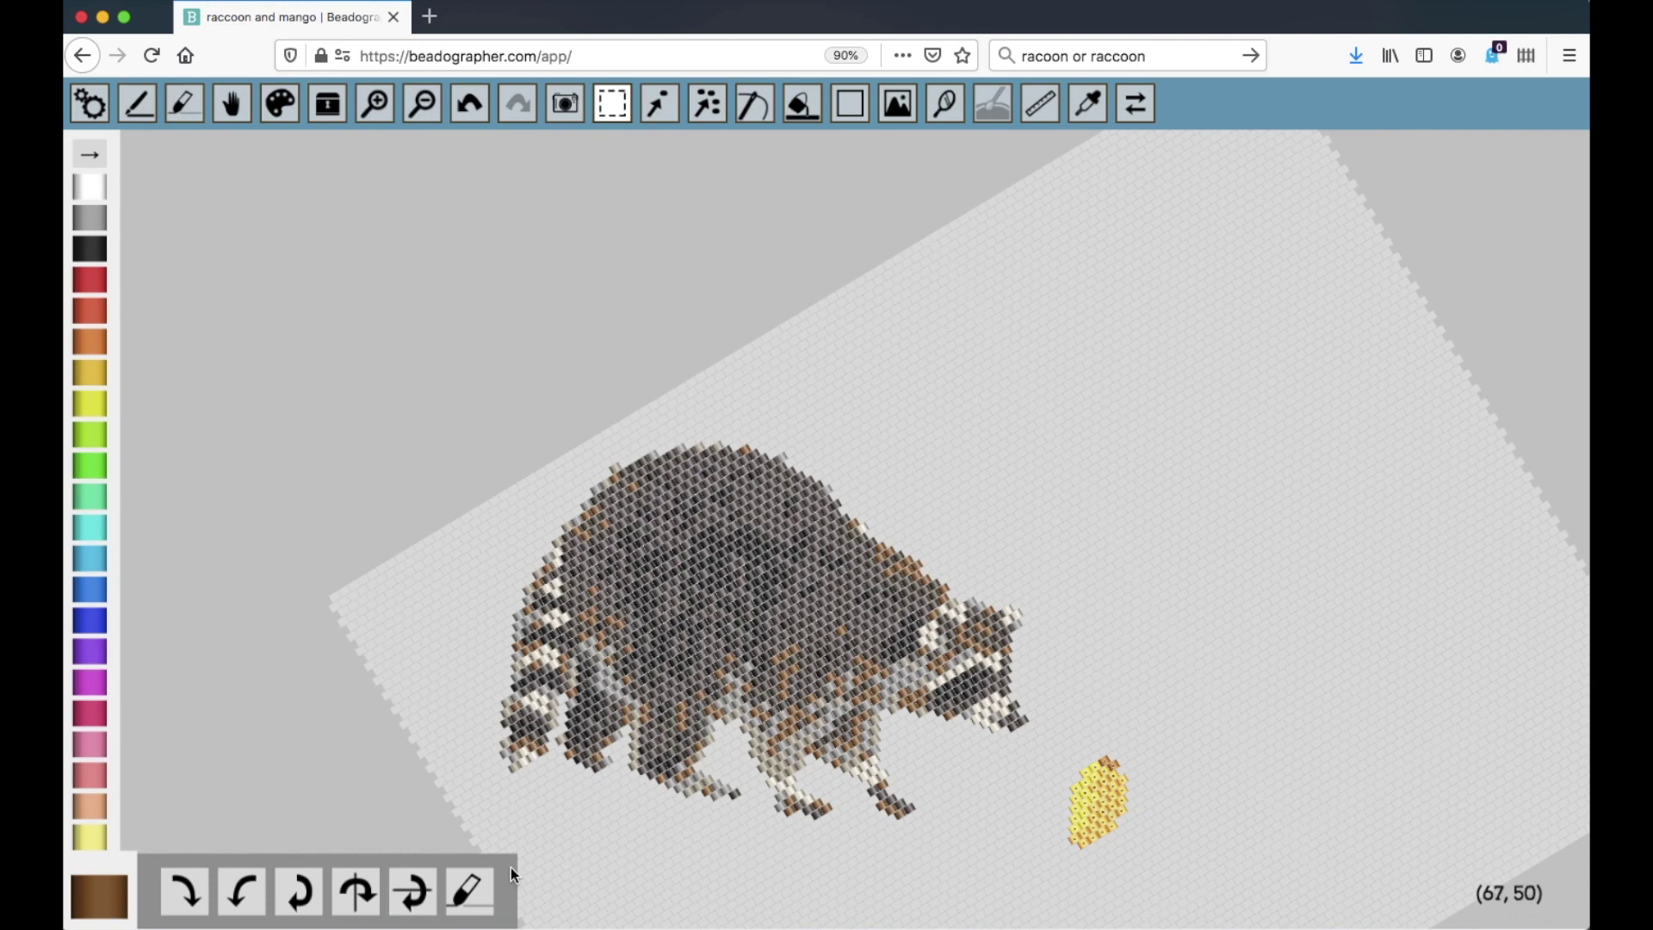
left_click(191, 898)
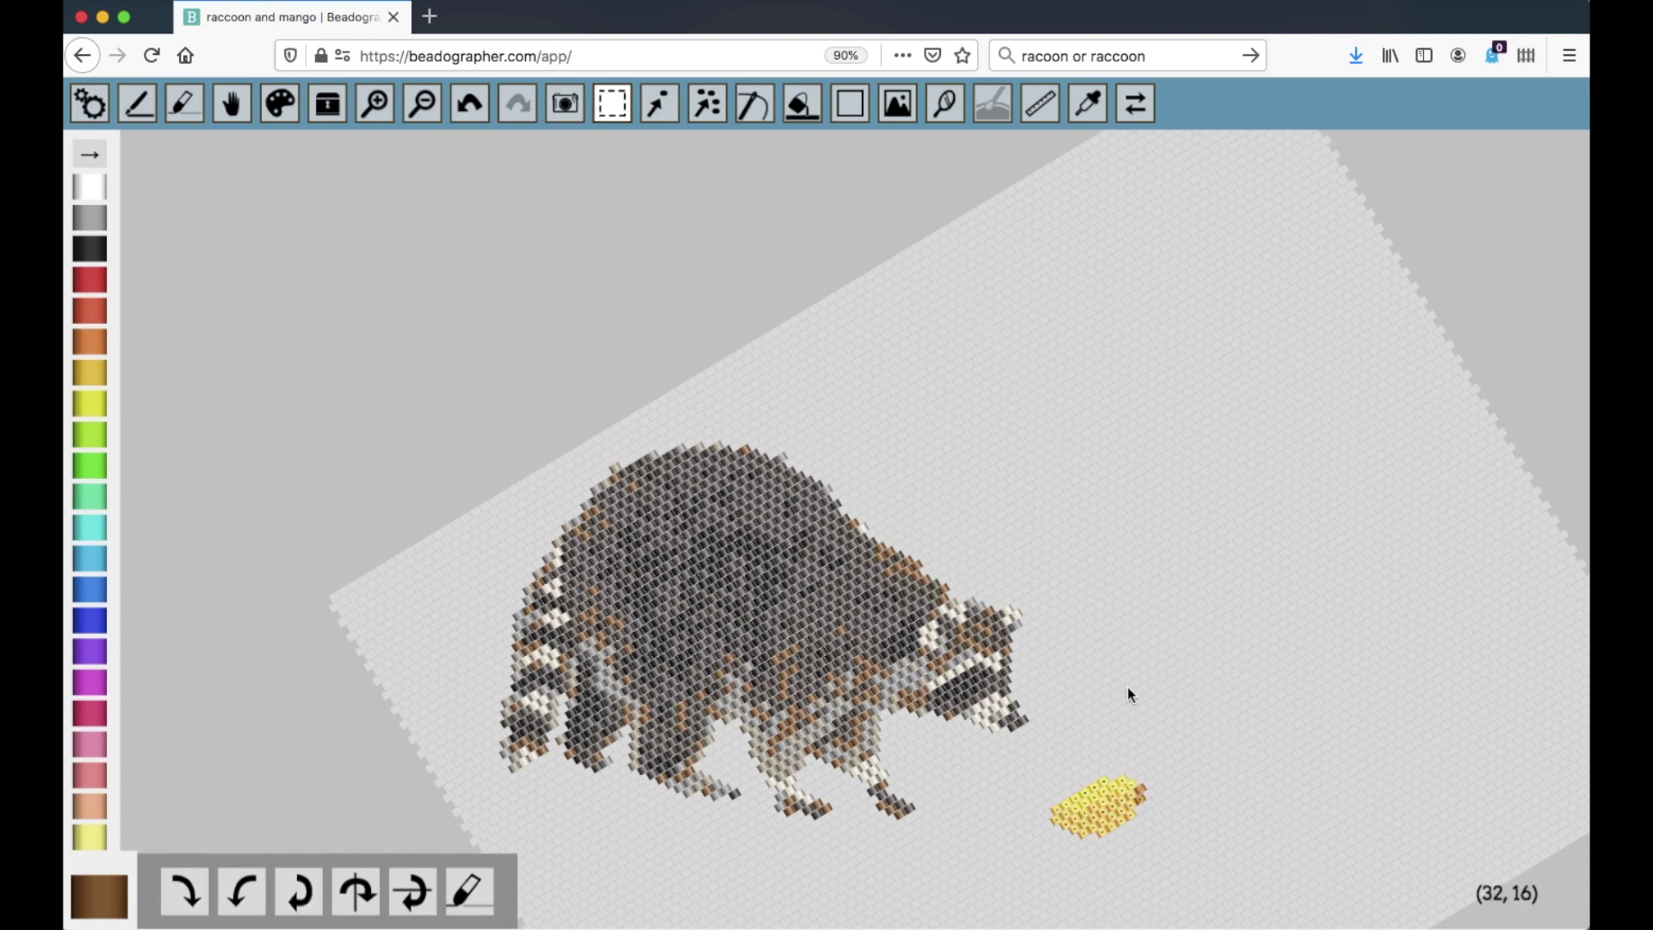
left_click(1164, 694)
scroll(1163, 688, "down", 3)
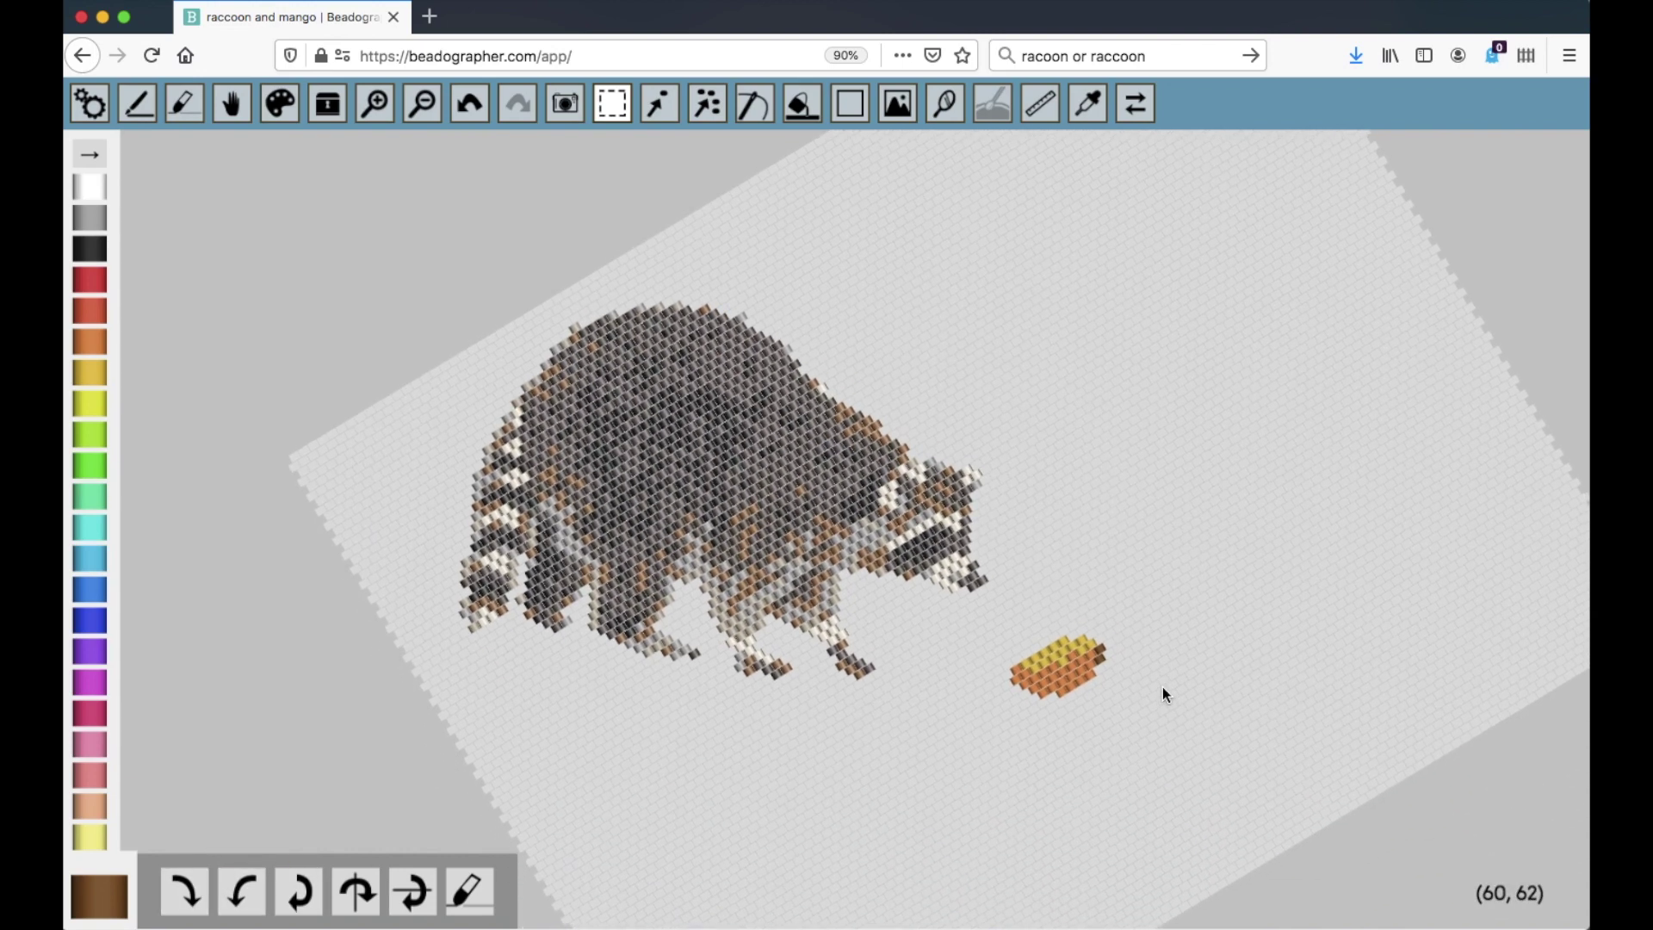